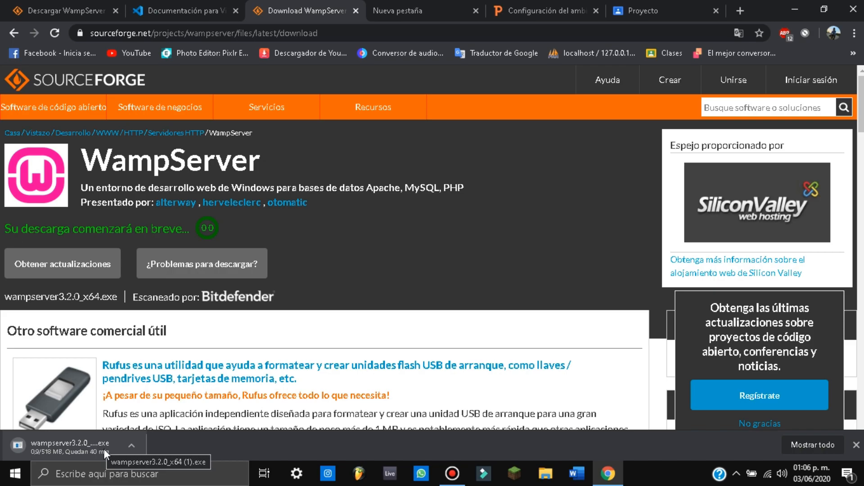
Step: Pause the WampServer installer download and open the instaladores folder inside Descargas in File Explorer
{"action": "left_click", "coordinate": [130, 447]}
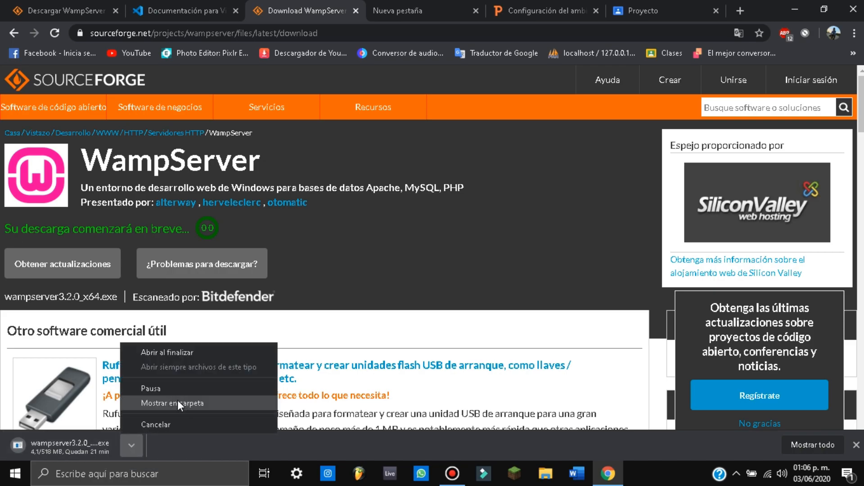
{"action": "left_click", "coordinate": [168, 387]}
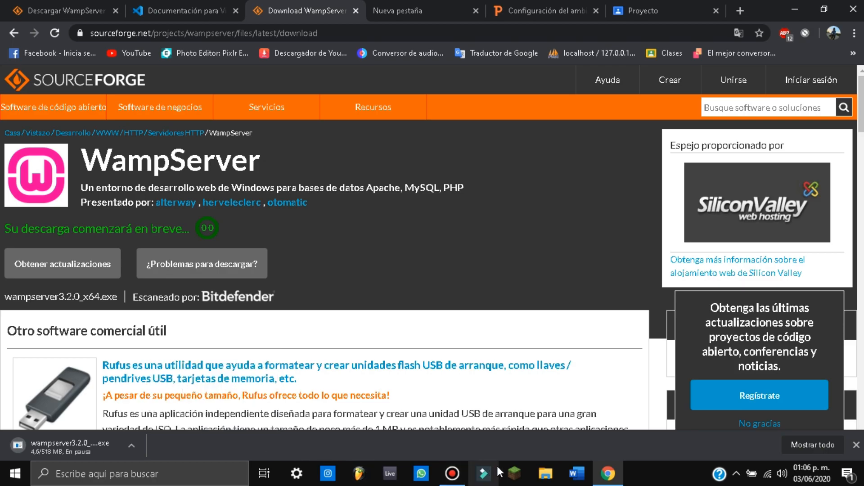
{"action": "left_click", "coordinate": [541, 475]}
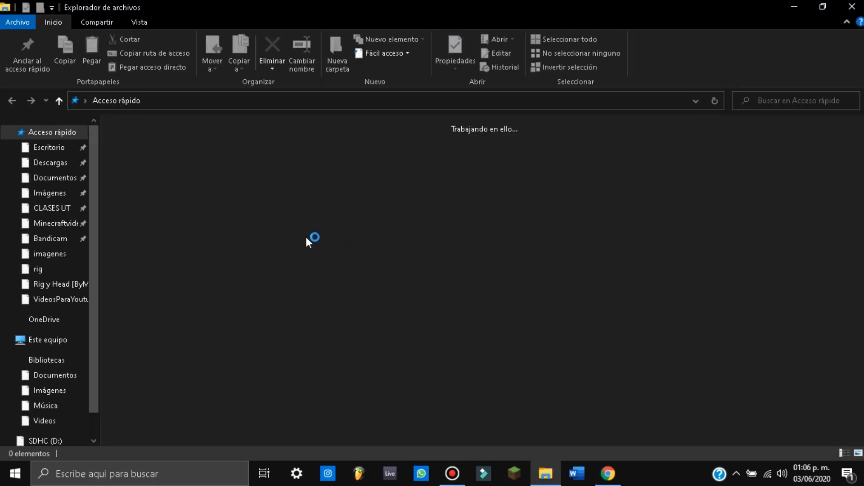
{"action": "left_click", "coordinate": [61, 169]}
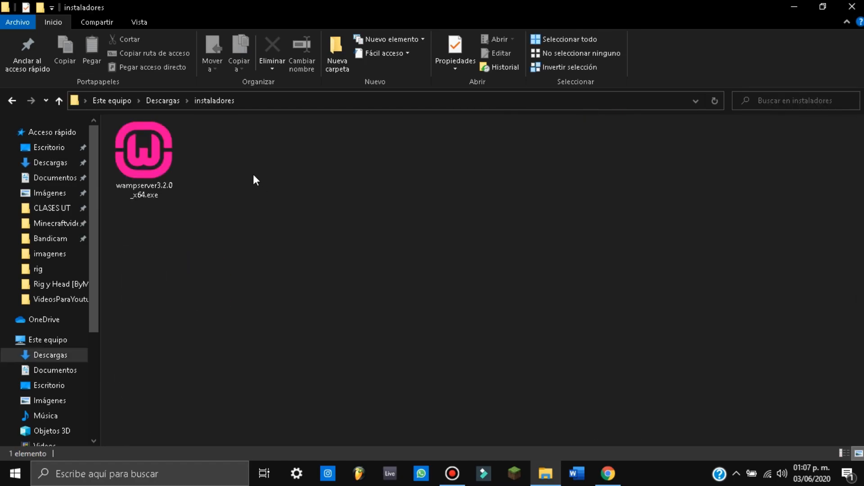
{"action": "left_click_drag", "start_coordinate": [253, 163], "coordinate": [135, 213]}
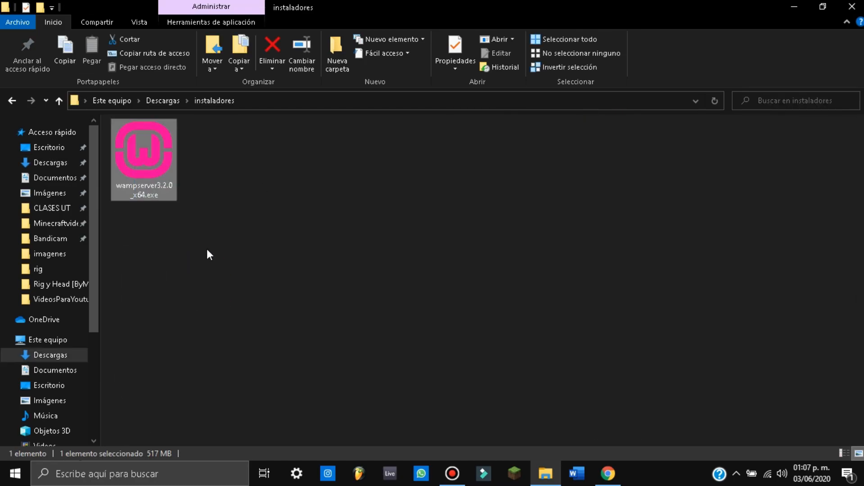
{"action": "left_click", "coordinate": [241, 221]}
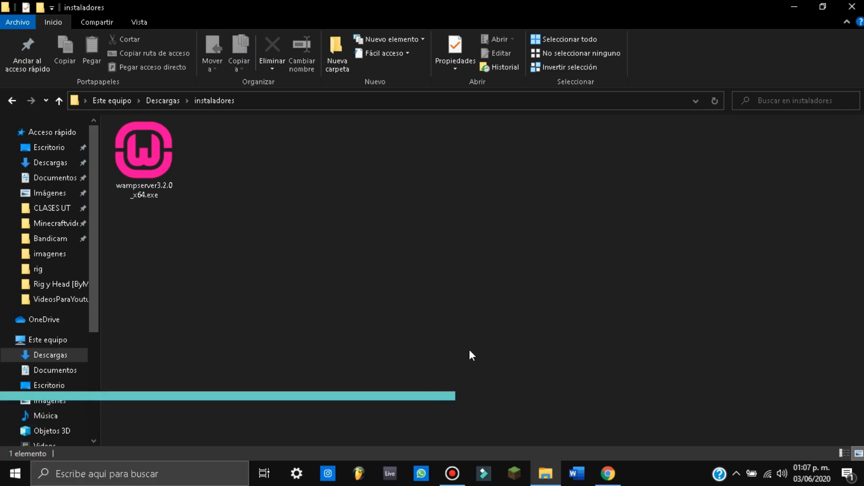
{"action": "left_click", "coordinate": [545, 475]}
{"action": "left_click", "coordinate": [544, 475]}
Step: Run wampserver3.2.0_x64.exe as administrator and choose English as the setup language
{"action": "right_click", "coordinate": [130, 186]}
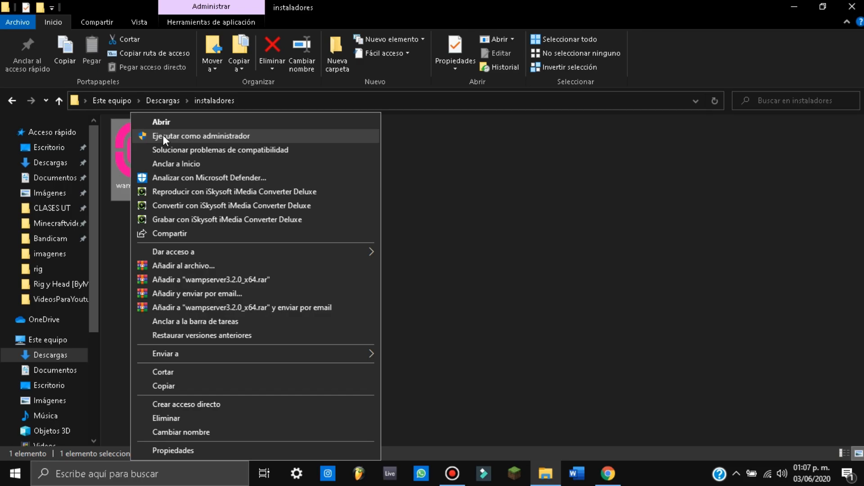
{"action": "left_click", "coordinate": [163, 135]}
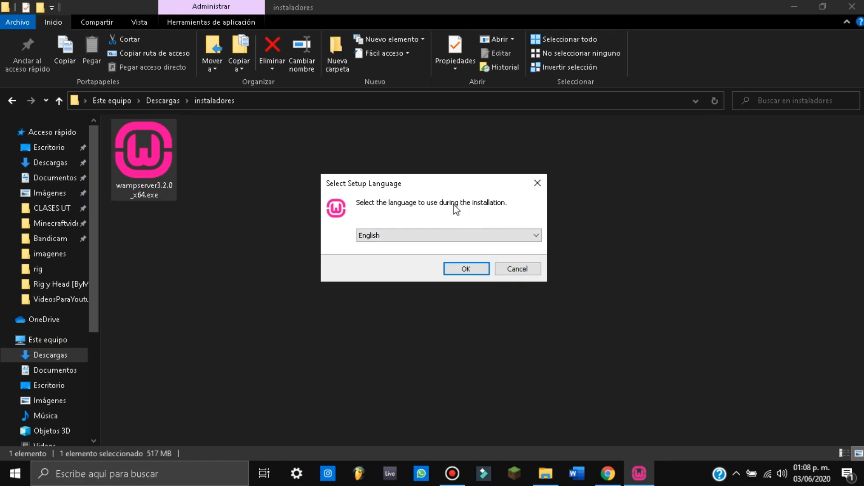
{"action": "left_click", "coordinate": [405, 235]}
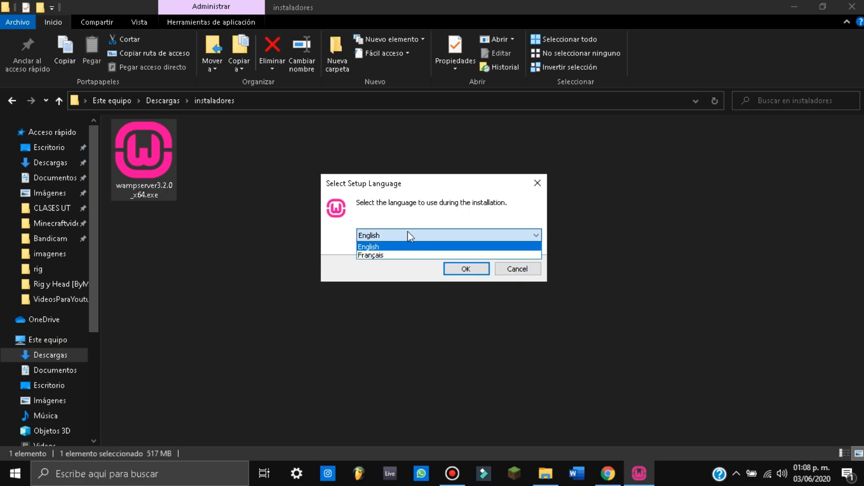
{"action": "left_click", "coordinate": [383, 247]}
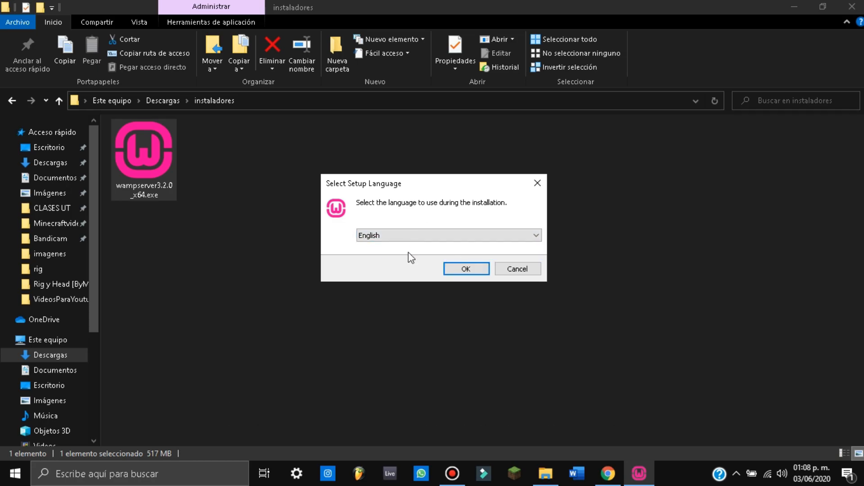
{"action": "left_click", "coordinate": [421, 237]}
{"action": "left_click", "coordinate": [420, 235]}
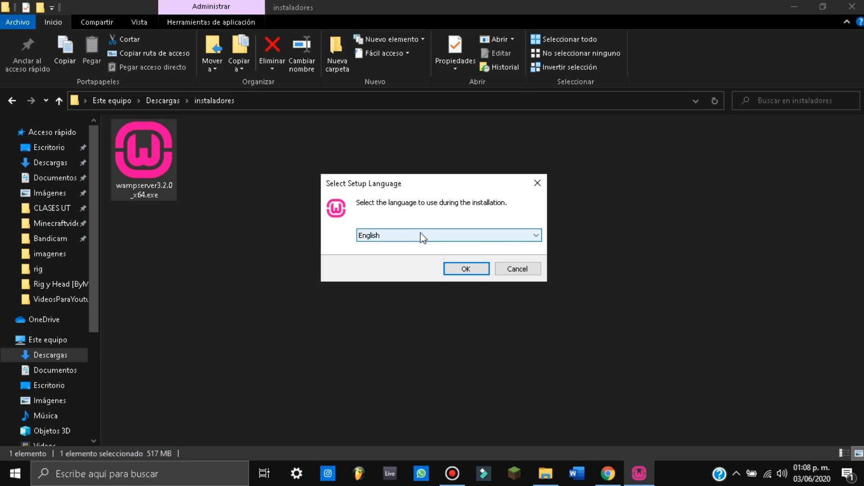
{"action": "left_click", "coordinate": [457, 271]}
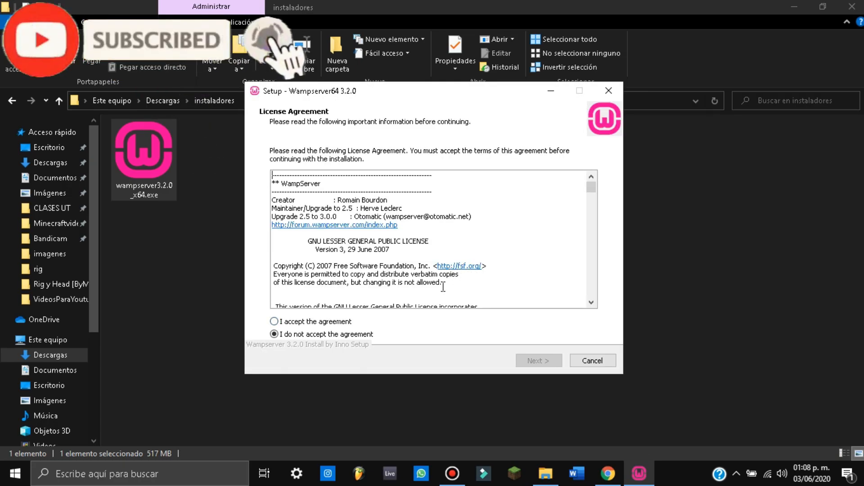
Step: Read through the Wampserver64 license agreement, accept it and continue the setup
{"action": "scroll", "coordinate": [506, 249], "scroll_direction": "down", "scroll_amount": 3}
{"action": "scroll", "coordinate": [506, 249], "scroll_direction": "up", "scroll_amount": 3}
{"action": "scroll", "coordinate": [506, 249], "scroll_direction": "down", "scroll_amount": 8}
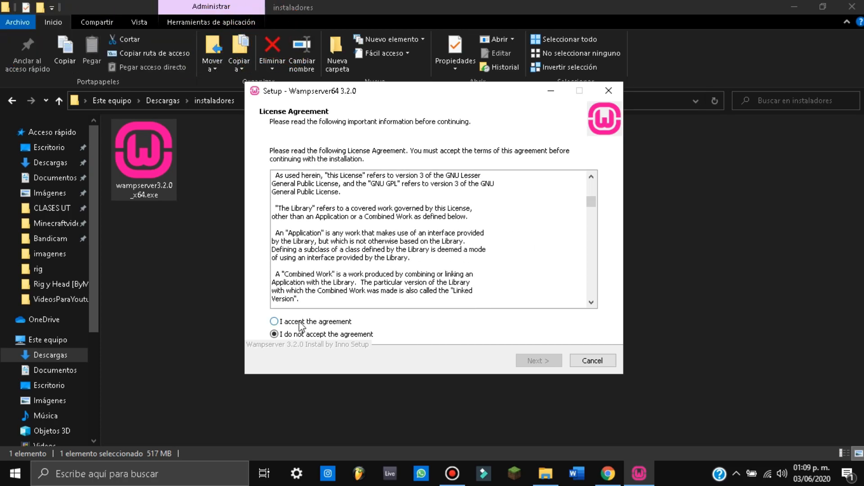
{"action": "left_click", "coordinate": [274, 321]}
{"action": "scroll", "coordinate": [497, 242], "scroll_direction": "down", "scroll_amount": 12}
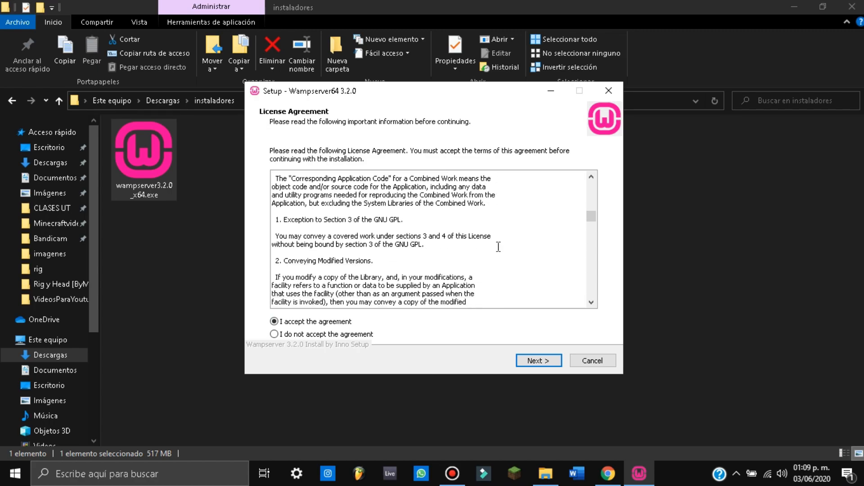
{"action": "scroll", "coordinate": [498, 247], "scroll_direction": "down", "scroll_amount": 10}
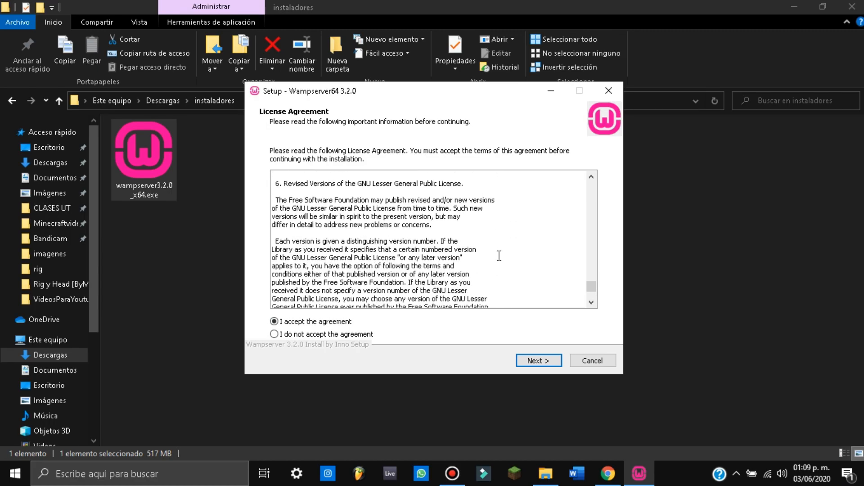
{"action": "left_click", "coordinate": [535, 360]}
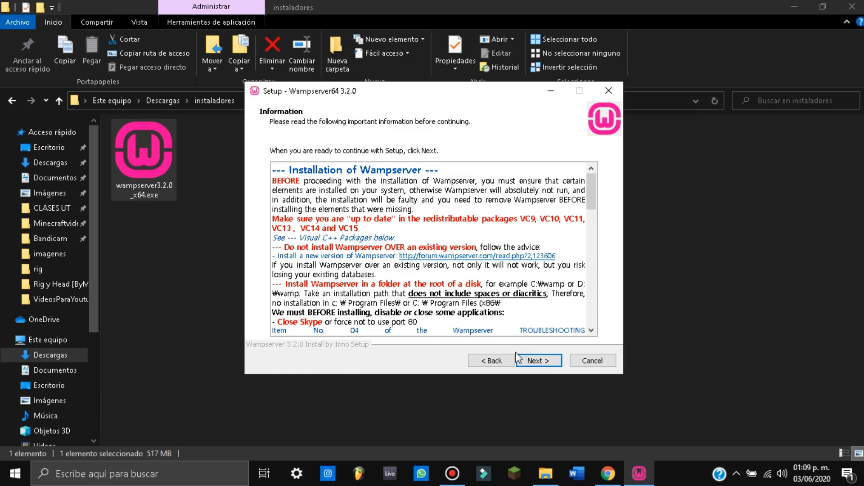
Step: Proceed with c:\wamp64 as the destination, decline installing into the existing folder, and exit the setup
{"action": "left_click", "coordinate": [535, 360]}
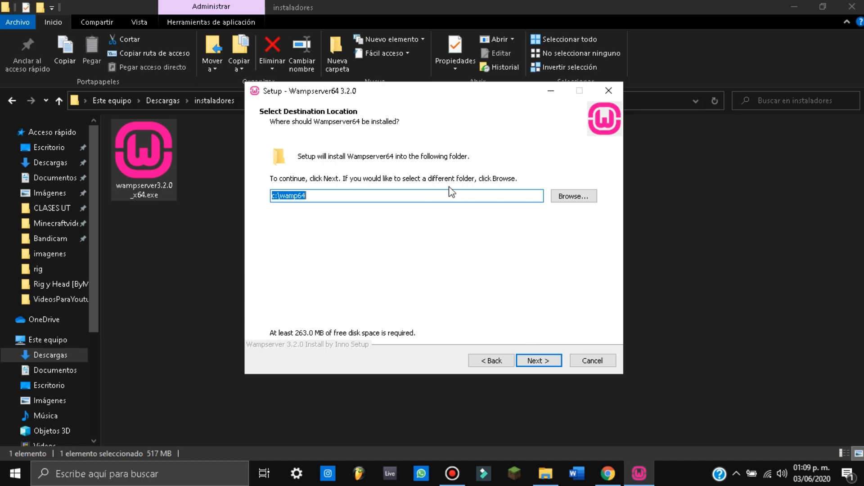
{"action": "left_click", "coordinate": [541, 362]}
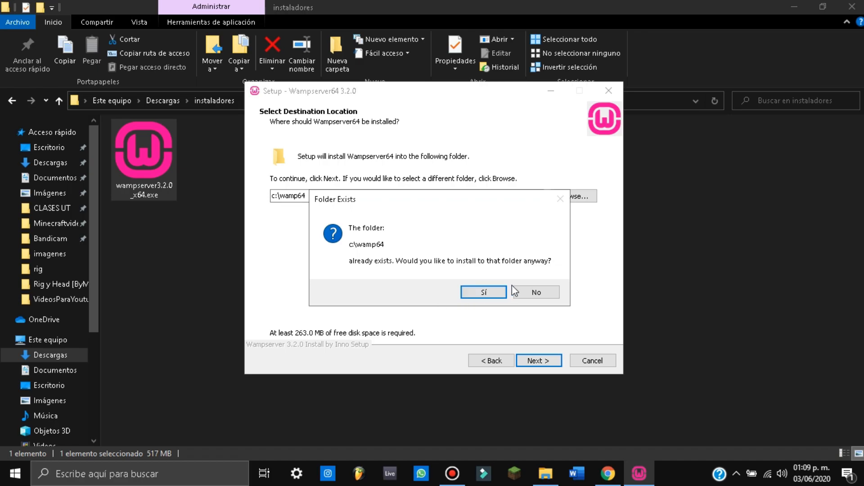
{"action": "left_click", "coordinate": [539, 292]}
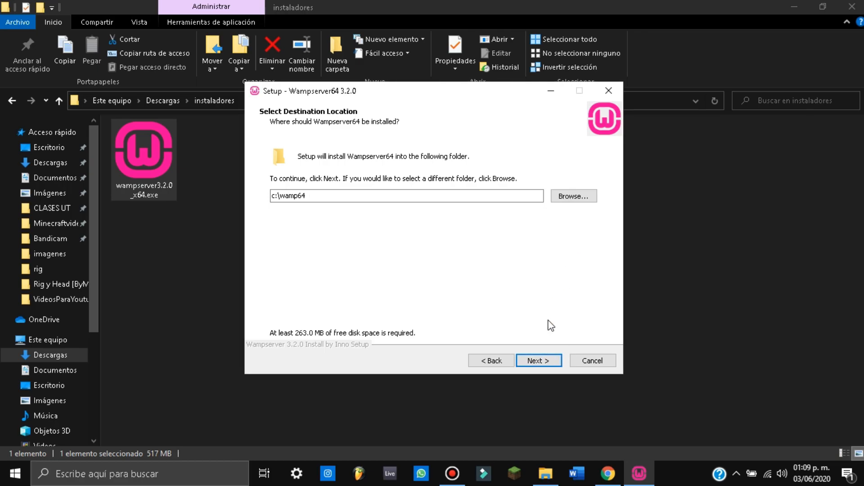
{"action": "left_click", "coordinate": [585, 355]}
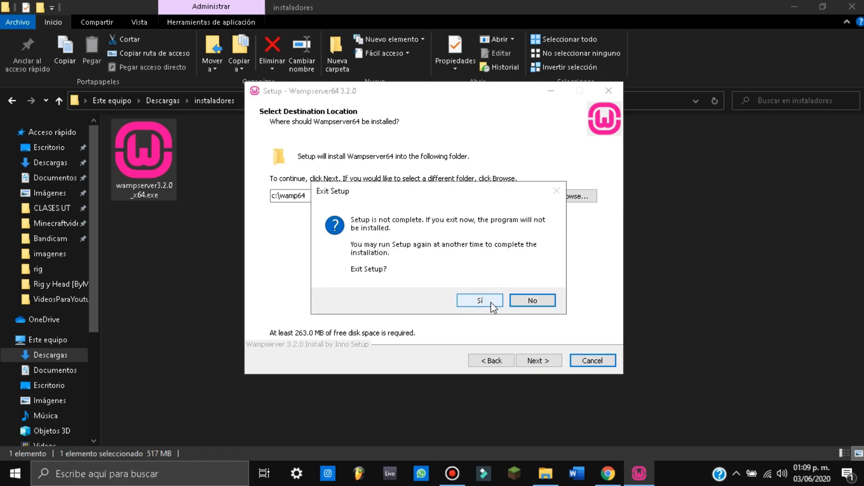
{"action": "left_click", "coordinate": [494, 307]}
{"action": "left_click", "coordinate": [377, 234]}
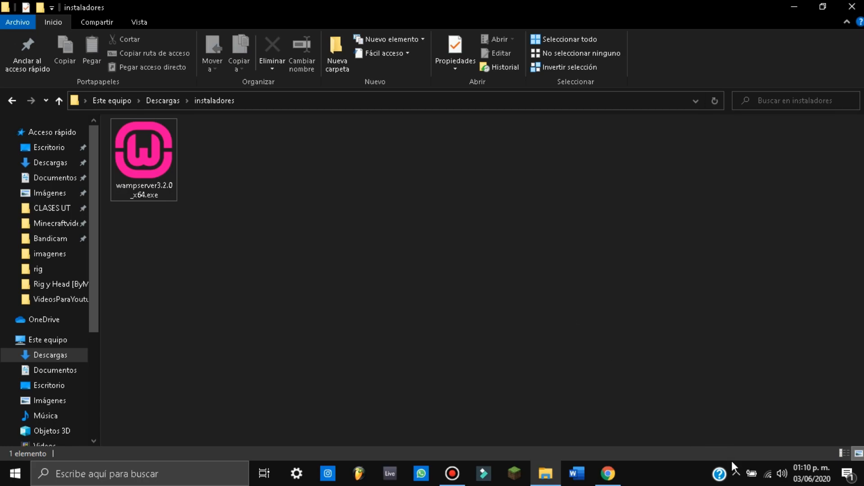
Step: Check the hidden notification area icons, and launch Wampserver64 by searching Windows for "wamp"
{"action": "left_click", "coordinate": [737, 475]}
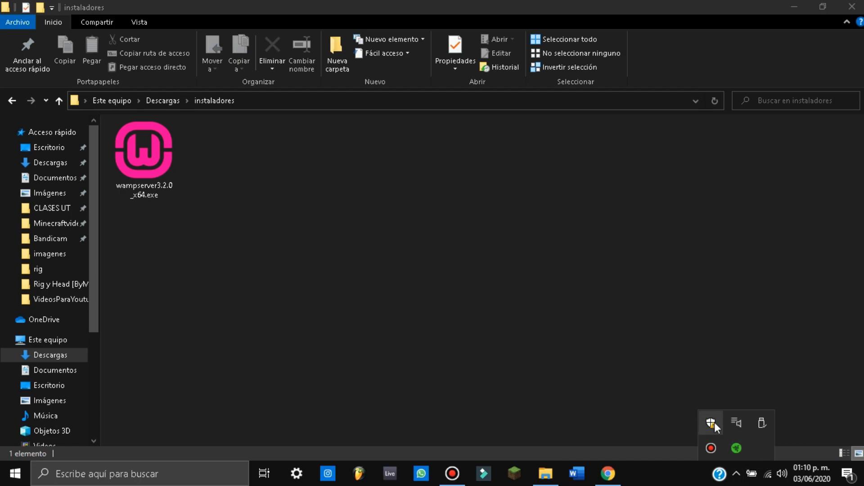
{"action": "left_click", "coordinate": [643, 392]}
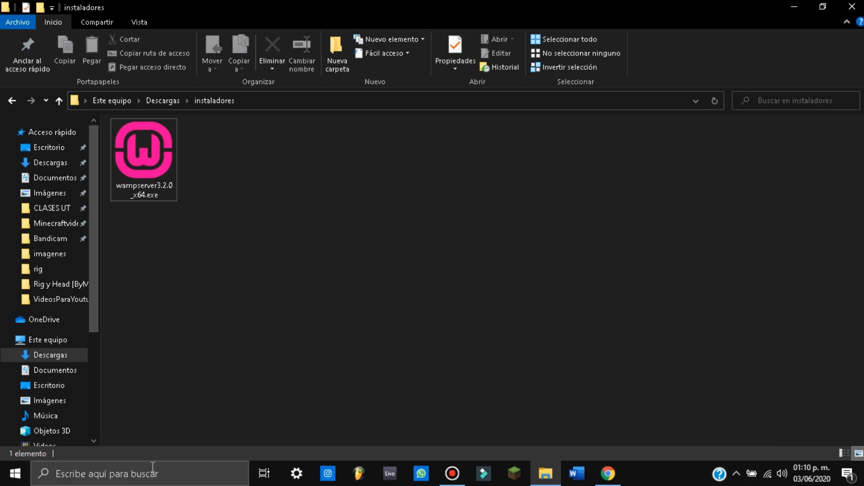
{"action": "left_click", "coordinate": [151, 474]}
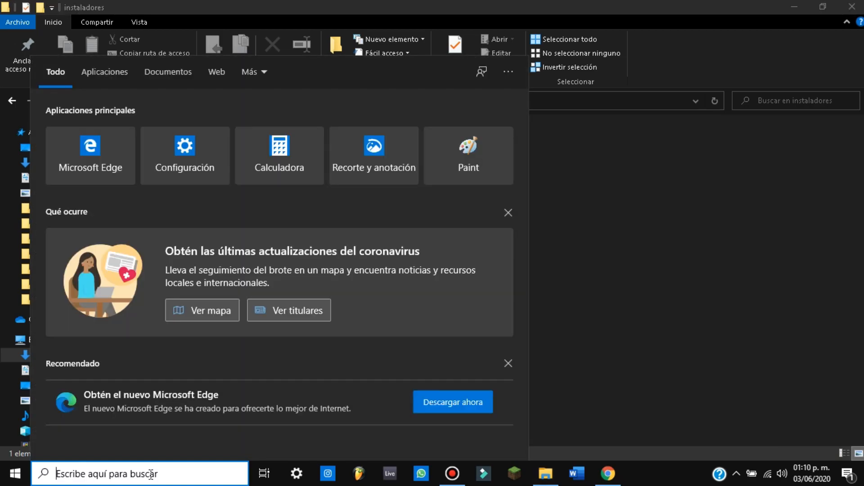
{"action": "type", "text": "wamp"}
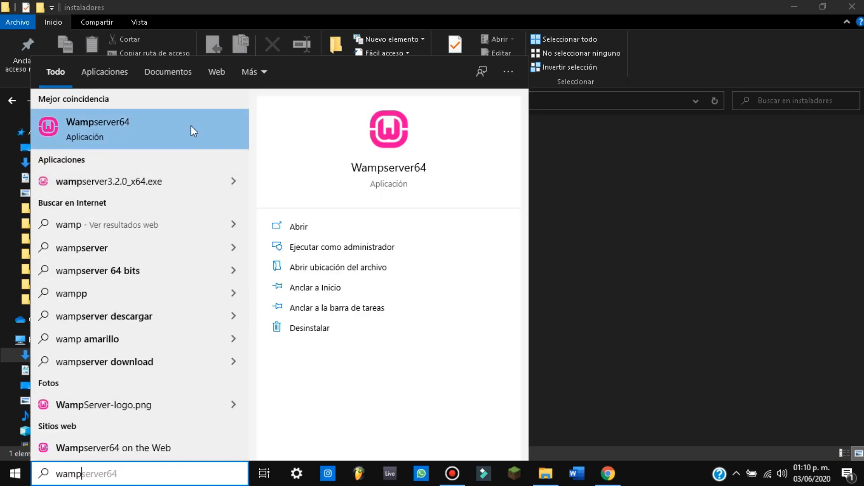
{"action": "left_click", "coordinate": [269, 229]}
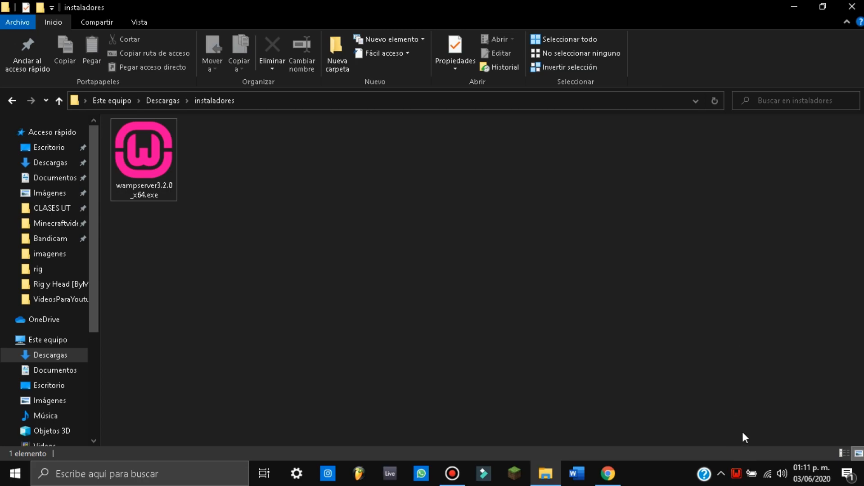
Step: Check the running Wampserver in the notification area and bring up the phpMyAdmin login page
{"action": "left_click", "coordinate": [721, 469]}
{"action": "left_click", "coordinate": [736, 473]}
{"action": "left_click", "coordinate": [736, 473]}
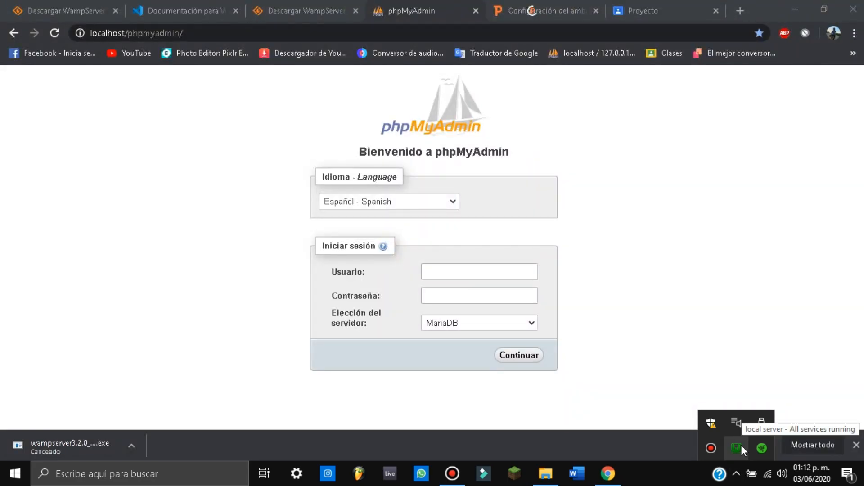
Step: Open the MySQL console from the Wampserver menu, accept the default user name and submit the password prompt
{"action": "left_click", "coordinate": [738, 446]}
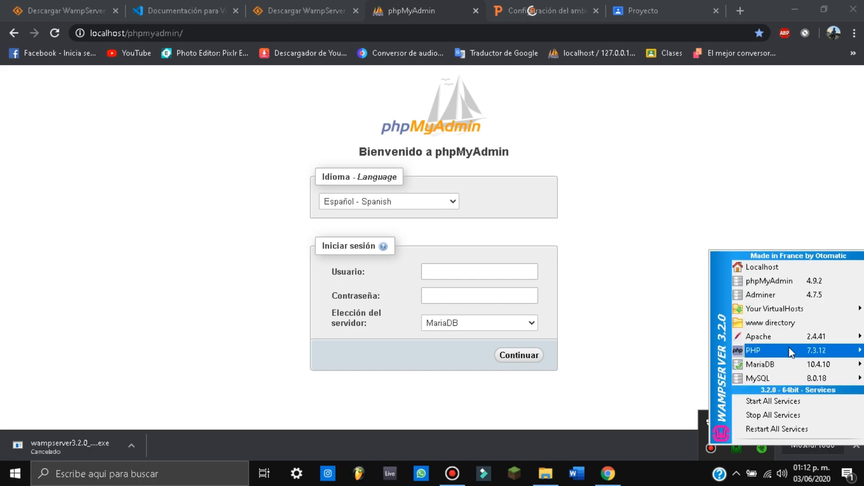
{"action": "mouse_move", "coordinate": [787, 379]}
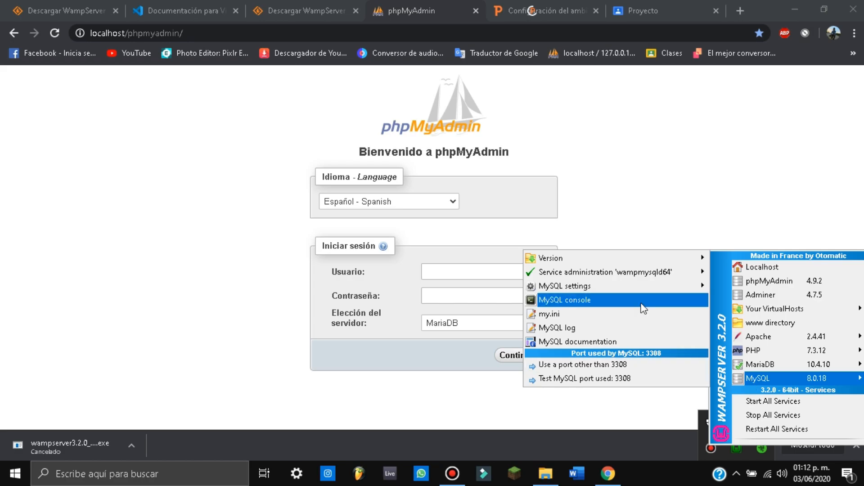
{"action": "left_click", "coordinate": [585, 300]}
{"action": "left_click", "coordinate": [466, 268]}
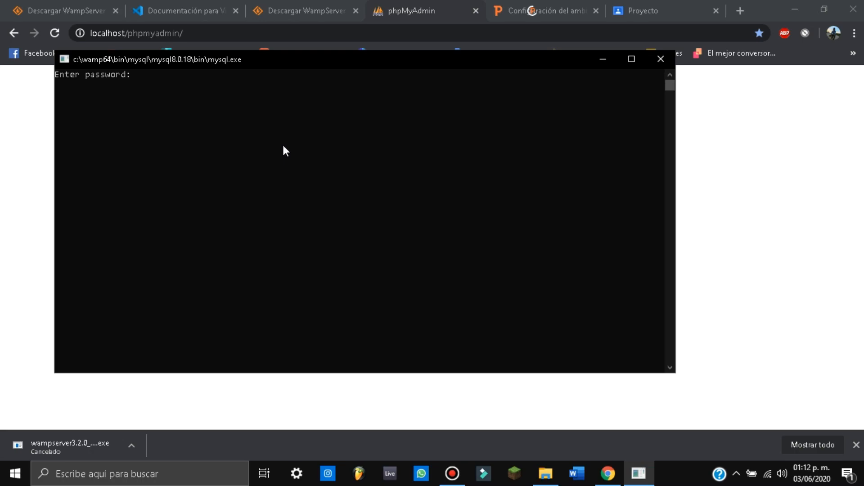
{"action": "key", "text": "Return"}
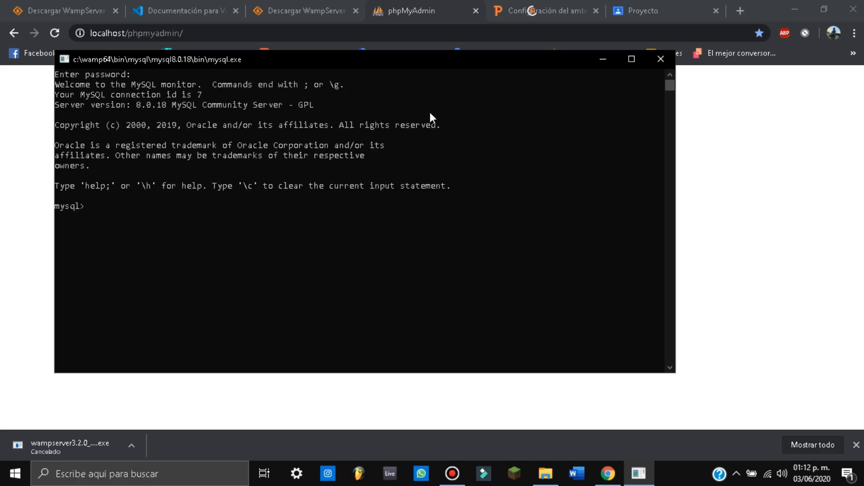
Step: Close the MySQL console and the phpMyAdmin page, and minimize the browser window
{"action": "left_click", "coordinate": [661, 59]}
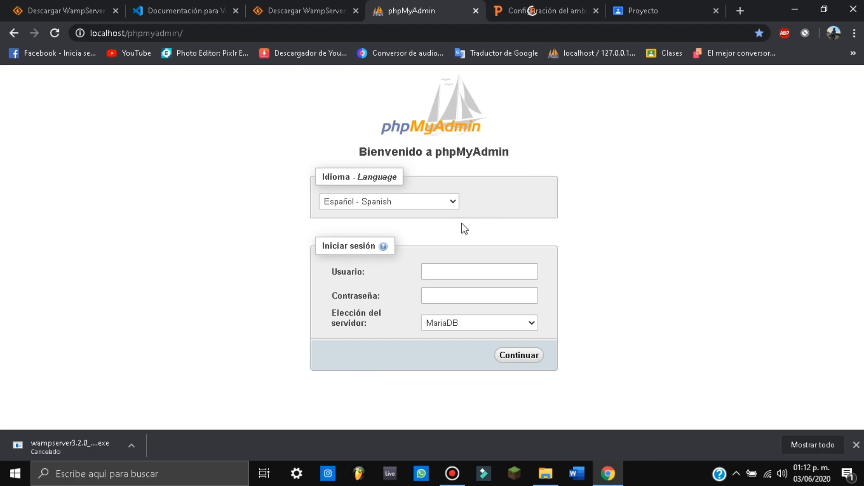
{"action": "left_click", "coordinate": [476, 8]}
{"action": "left_click", "coordinate": [806, 3]}
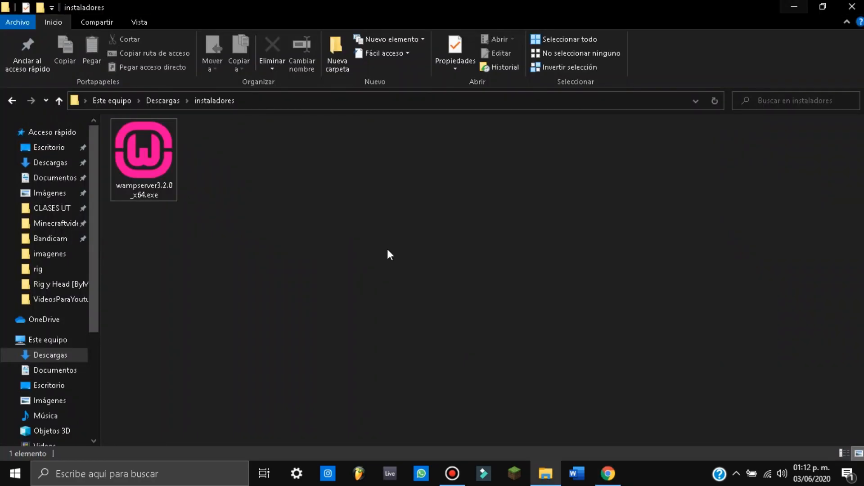
{"action": "left_click", "coordinate": [132, 472]}
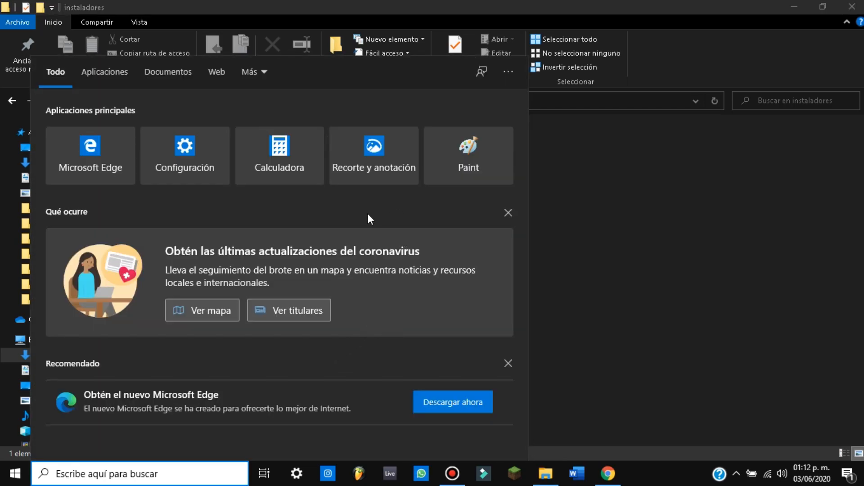
{"action": "left_click", "coordinate": [18, 476]}
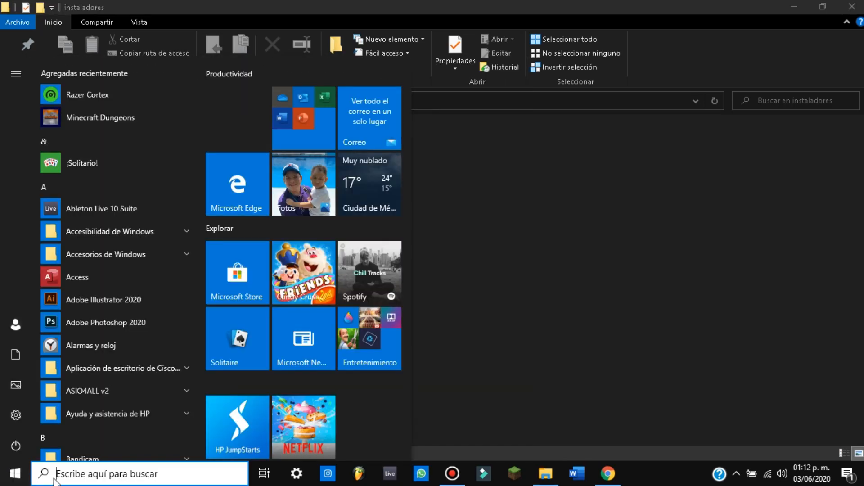
{"action": "left_click", "coordinate": [128, 480]}
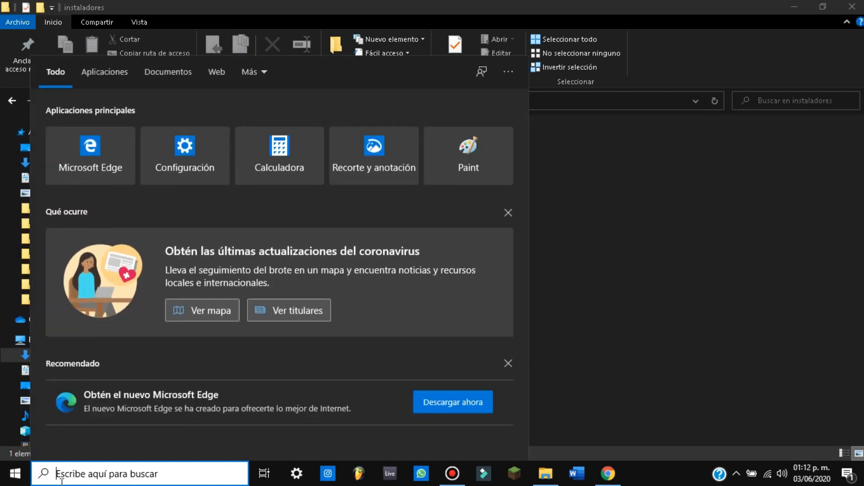
{"action": "left_click", "coordinate": [586, 347]}
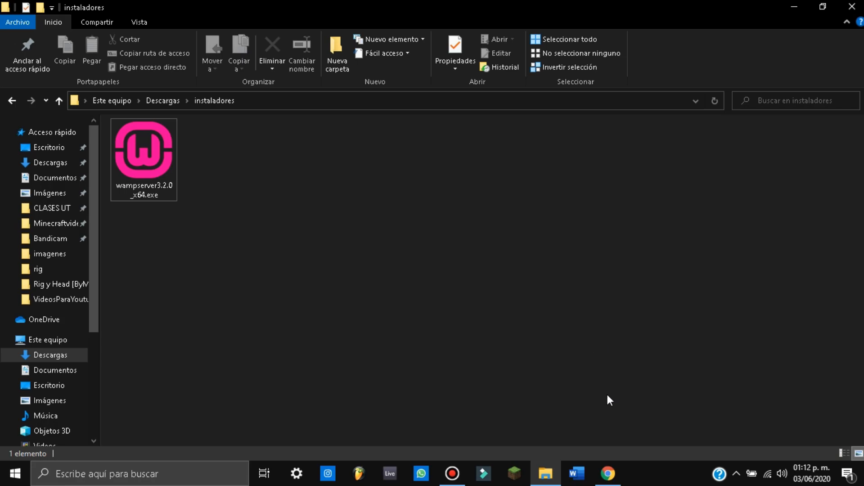
Step: Switch to Chrome and look through the Visual Studio Code documentation page at code.visualstudio.com
{"action": "left_click", "coordinate": [608, 473]}
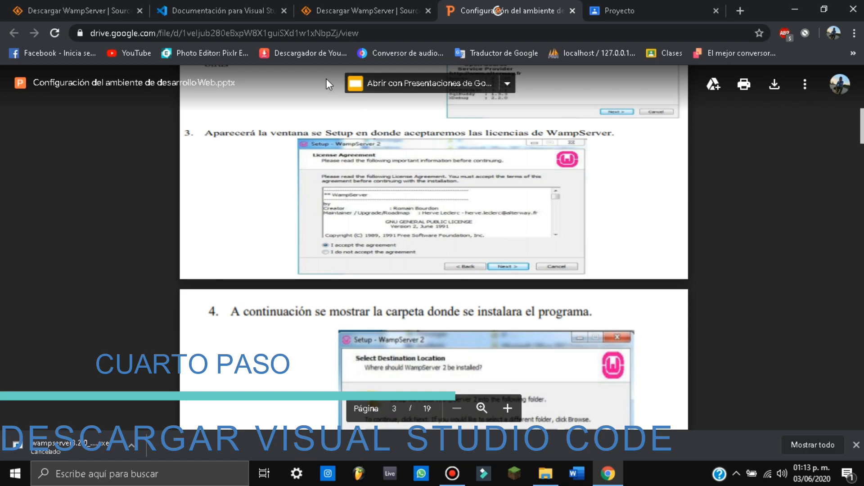
{"action": "left_click", "coordinate": [219, 1]}
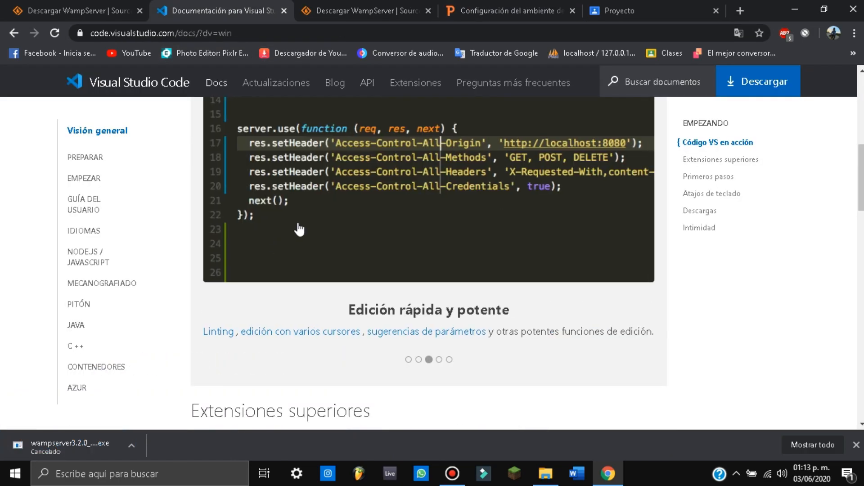
{"action": "scroll", "coordinate": [301, 216], "scroll_direction": "up", "scroll_amount": 8}
{"action": "left_click", "coordinate": [243, 33]}
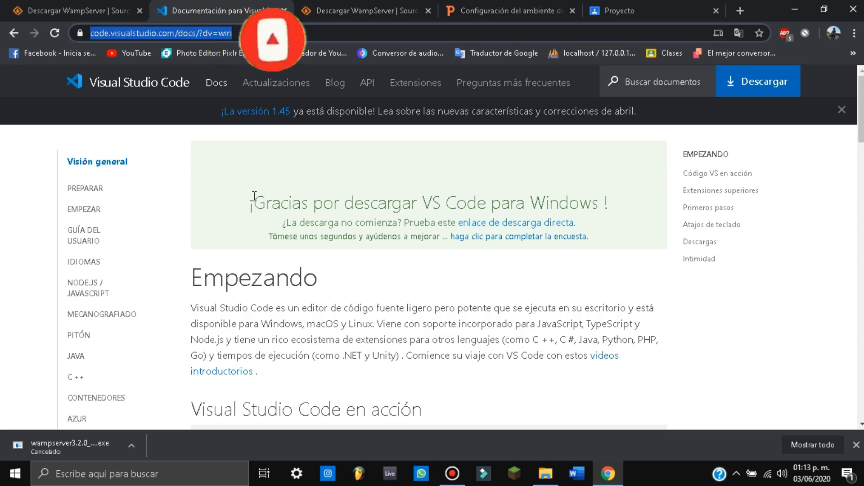
{"action": "scroll", "coordinate": [247, 186], "scroll_direction": "down", "scroll_amount": 5}
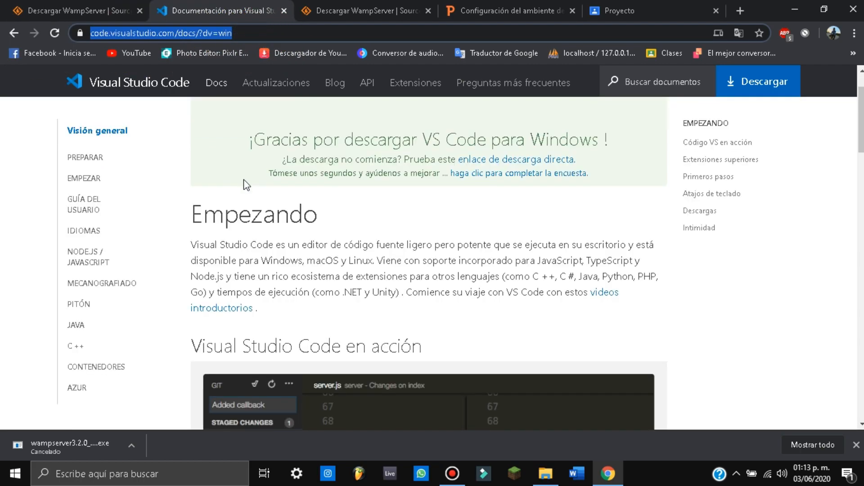
{"action": "scroll", "coordinate": [427, 192], "scroll_direction": "up", "scroll_amount": 5}
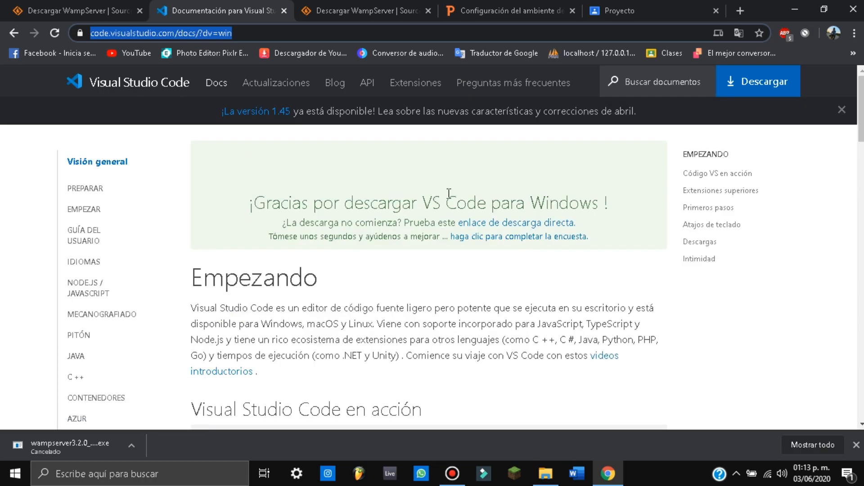
{"action": "scroll", "coordinate": [618, 189], "scroll_direction": "down", "scroll_amount": 10}
{"action": "scroll", "coordinate": [627, 192], "scroll_direction": "down", "scroll_amount": 5}
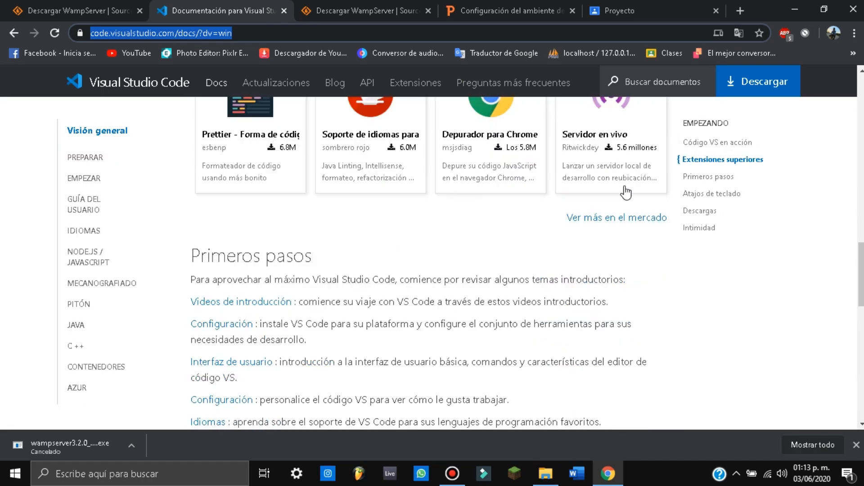
{"action": "scroll", "coordinate": [628, 180], "scroll_direction": "up", "scroll_amount": 15}
Step: Open the Visual Studio Code download page, show it in English and start downloading the Windows installer
{"action": "left_click", "coordinate": [742, 86]}
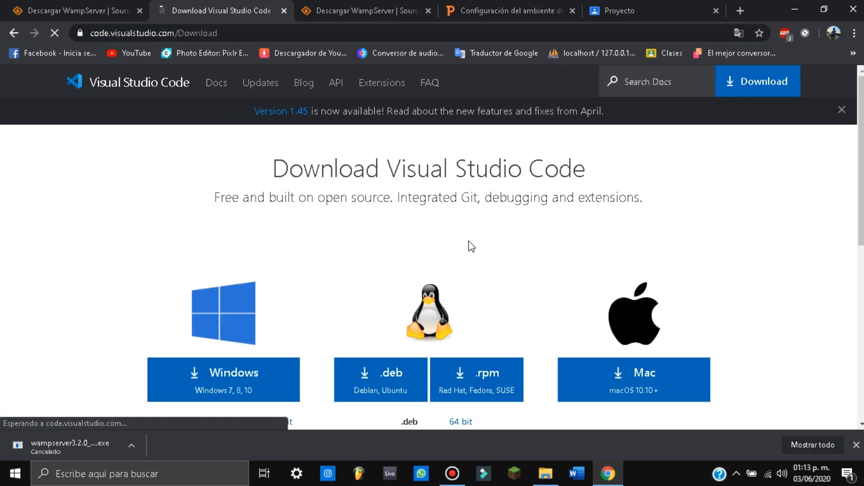
{"action": "scroll", "coordinate": [323, 243], "scroll_direction": "down", "scroll_amount": 3}
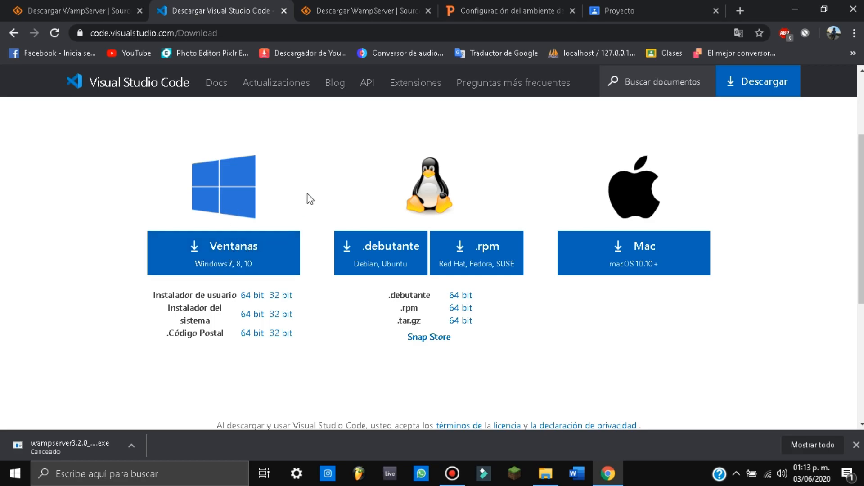
{"action": "left_click", "coordinate": [737, 36]}
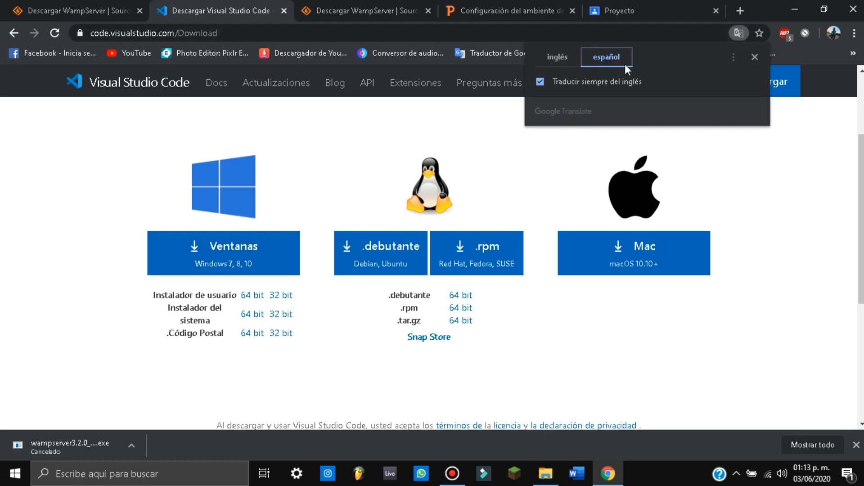
{"action": "left_click", "coordinate": [558, 57]}
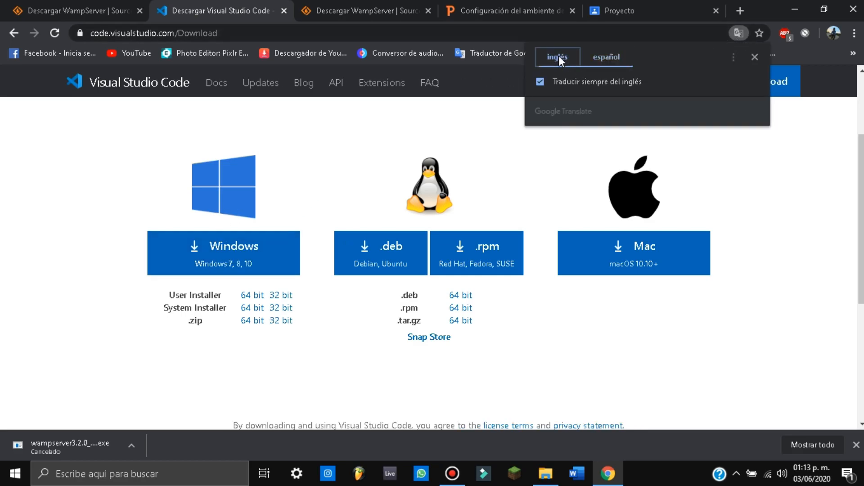
{"action": "left_click", "coordinate": [200, 252]}
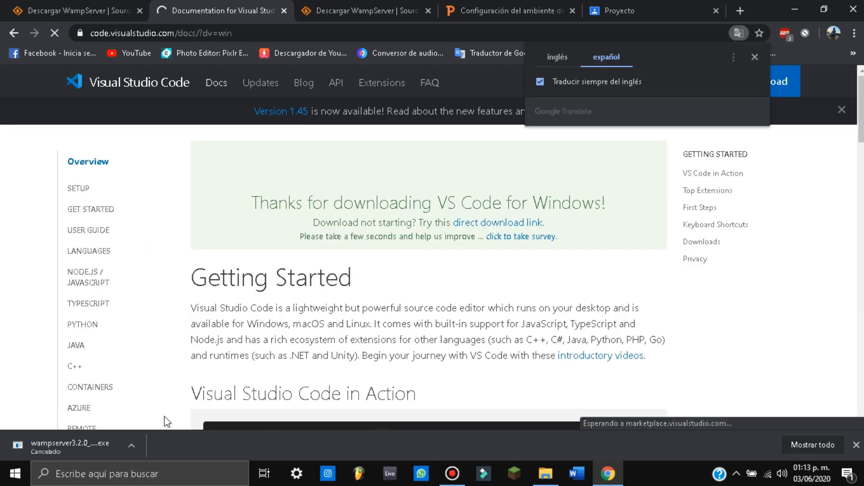
{"action": "scroll", "coordinate": [365, 290], "scroll_direction": "down", "scroll_amount": 1}
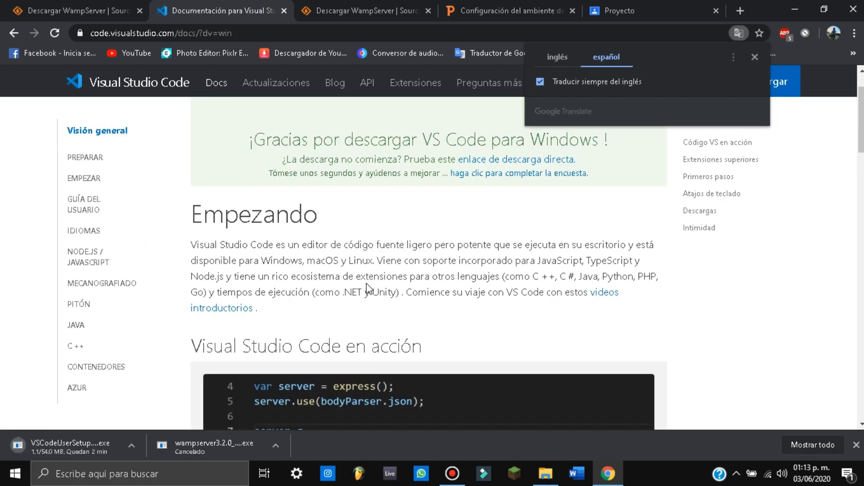
Step: Pause and cancel the running VSCodeUserSetup download
{"action": "left_click", "coordinate": [132, 446]}
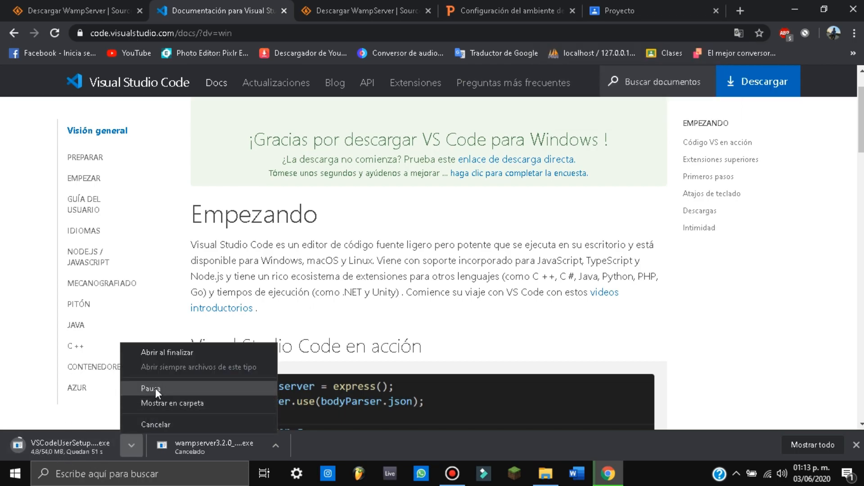
{"action": "left_click", "coordinate": [155, 388]}
{"action": "left_click", "coordinate": [134, 442]}
{"action": "left_click", "coordinate": [150, 425]}
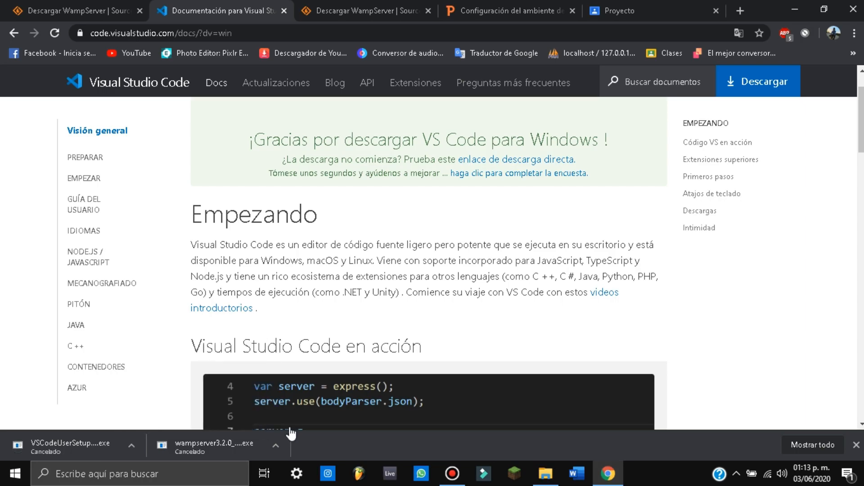
Step: In File Explorer, move the VS Code installer from Descargas into the instaladores folder and open that folder
{"action": "left_click", "coordinate": [546, 477]}
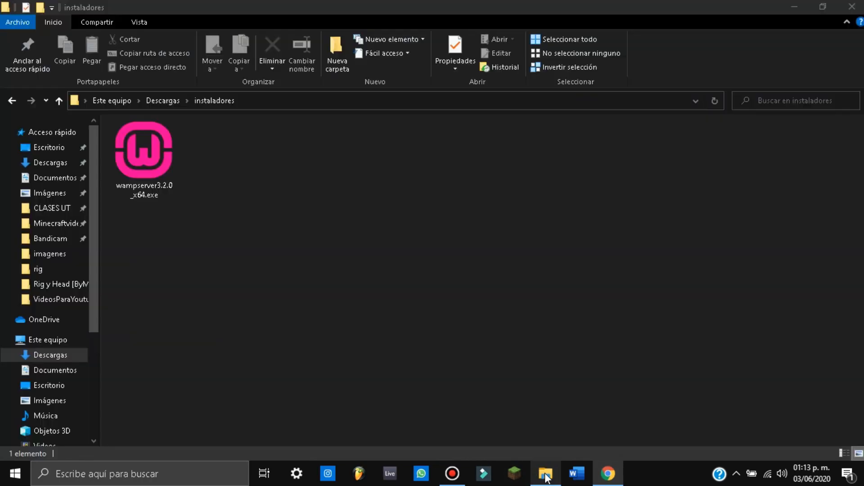
{"action": "left_click", "coordinate": [13, 100]}
{"action": "left_click_drag", "start_coordinate": [144, 174], "coordinate": [468, 178]}
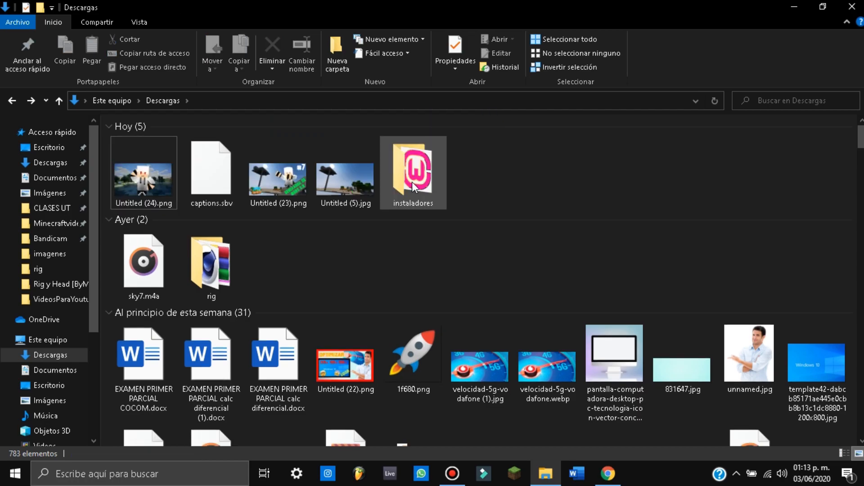
{"action": "double_click", "coordinate": [412, 182]}
{"action": "left_click", "coordinate": [143, 169]}
{"action": "left_click", "coordinate": [242, 270]}
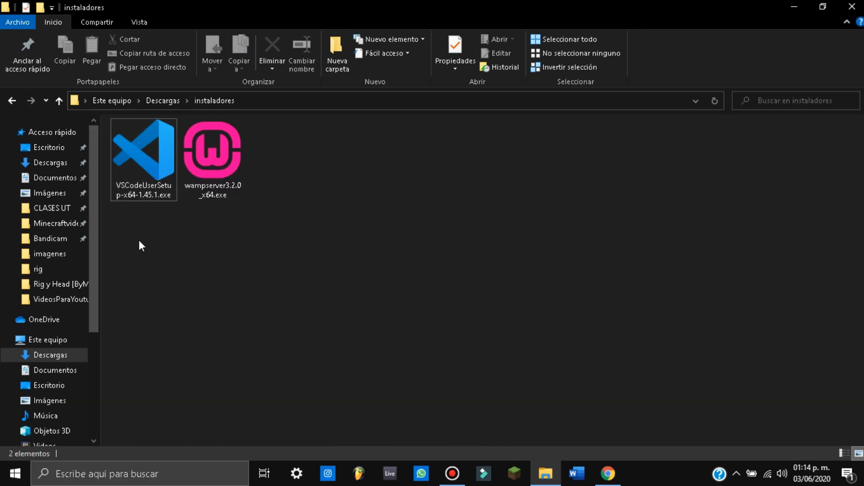
{"action": "right_click", "coordinate": [135, 166]}
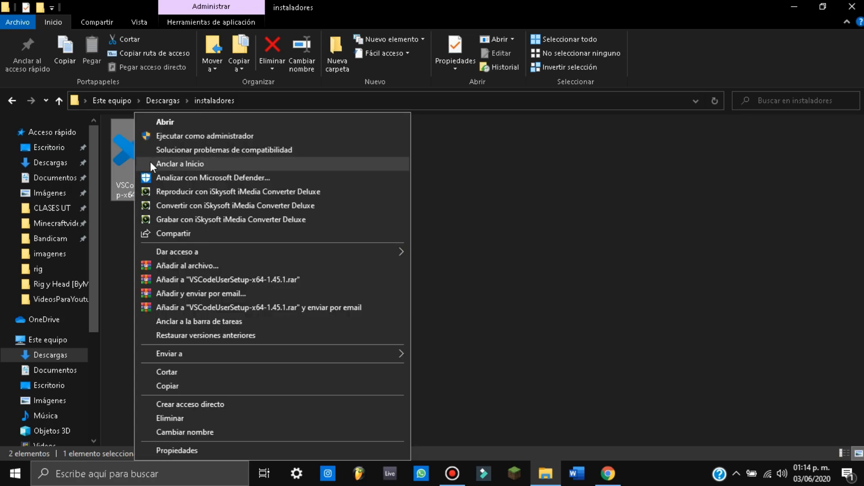
{"action": "left_click", "coordinate": [176, 137]}
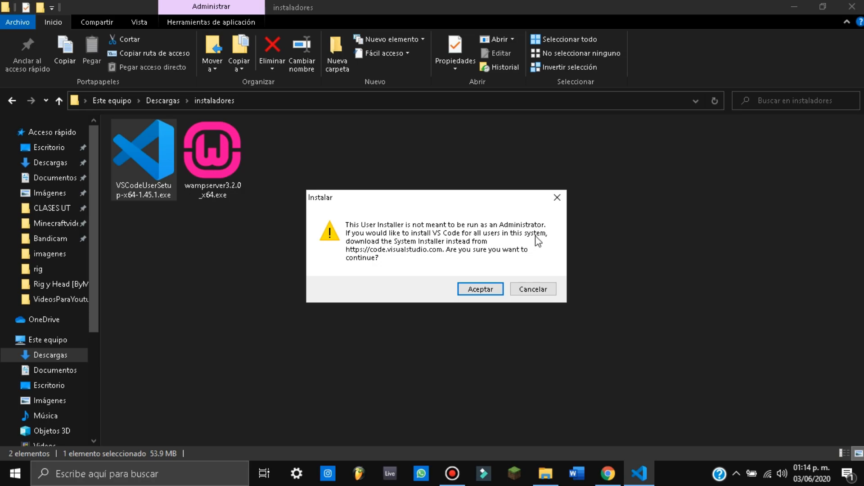
{"action": "left_click", "coordinate": [490, 291]}
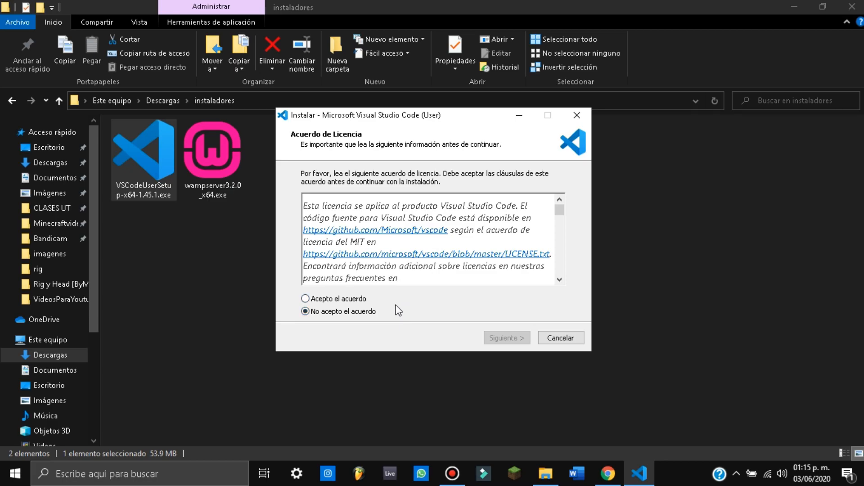
{"action": "left_click", "coordinate": [577, 115]}
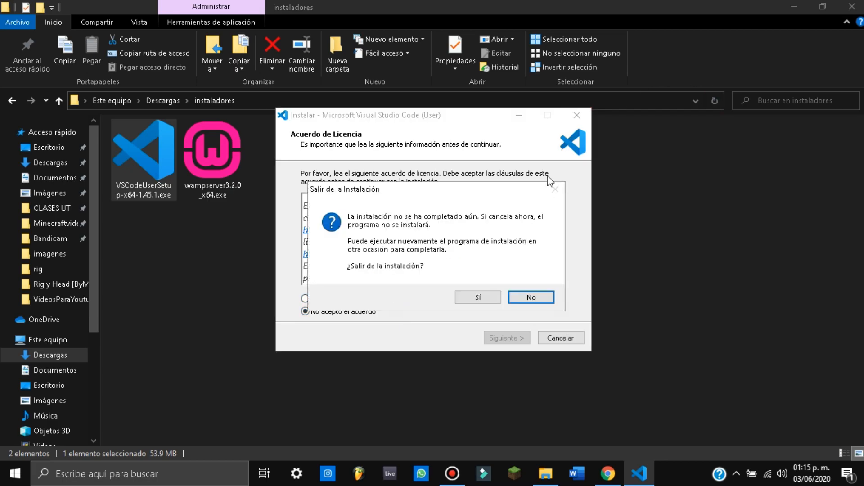
{"action": "left_click", "coordinate": [473, 298]}
Step: Run VSCodeUserSetup-x64-1.45.1.exe without administrator rights, accept the license agreement and continue
{"action": "double_click", "coordinate": [139, 142]}
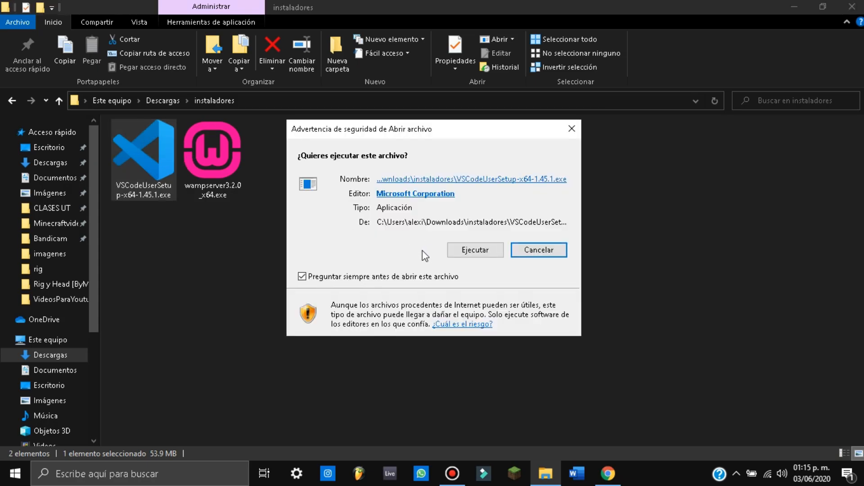
{"action": "left_click", "coordinate": [474, 250]}
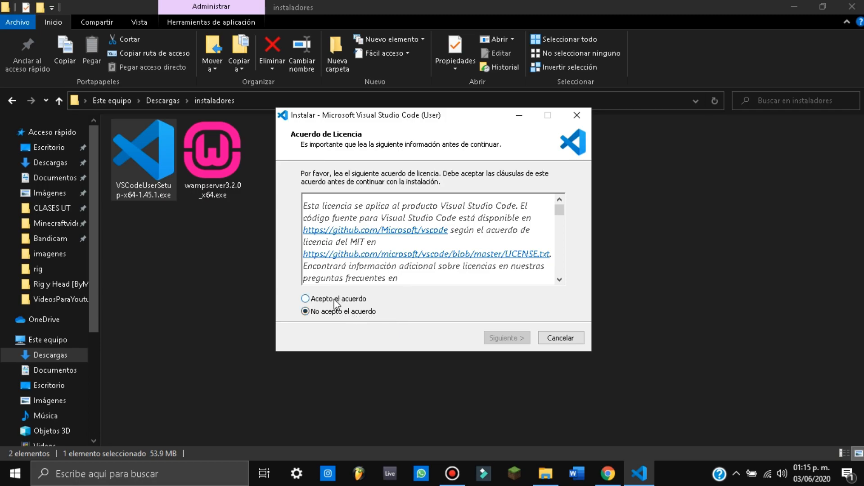
{"action": "left_click", "coordinate": [336, 300]}
{"action": "scroll", "coordinate": [468, 236], "scroll_direction": "down", "scroll_amount": 10}
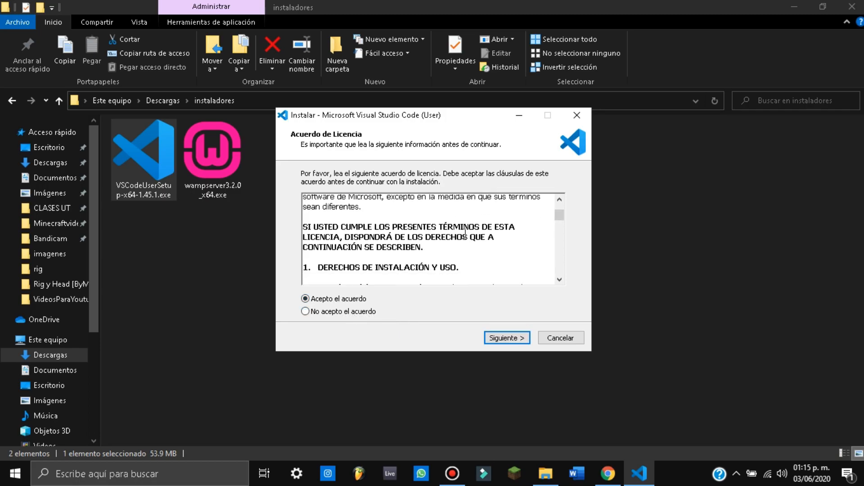
{"action": "scroll", "coordinate": [467, 236], "scroll_direction": "down", "scroll_amount": 15}
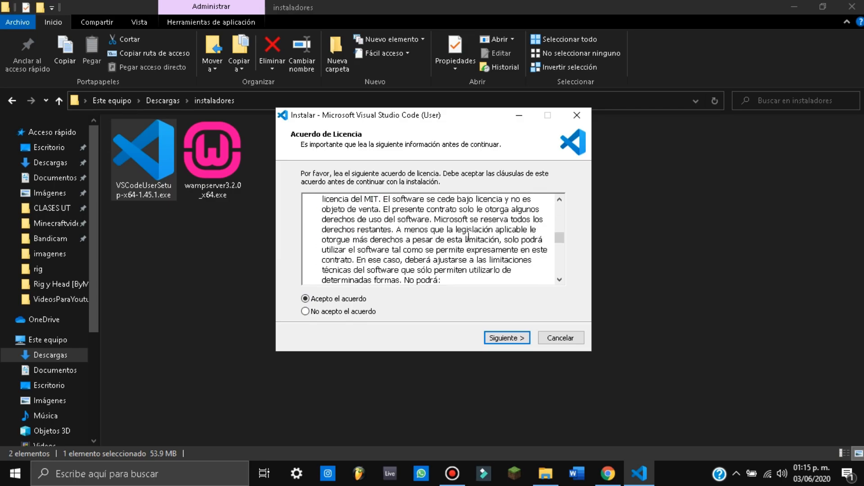
{"action": "scroll", "coordinate": [469, 238], "scroll_direction": "down", "scroll_amount": 10}
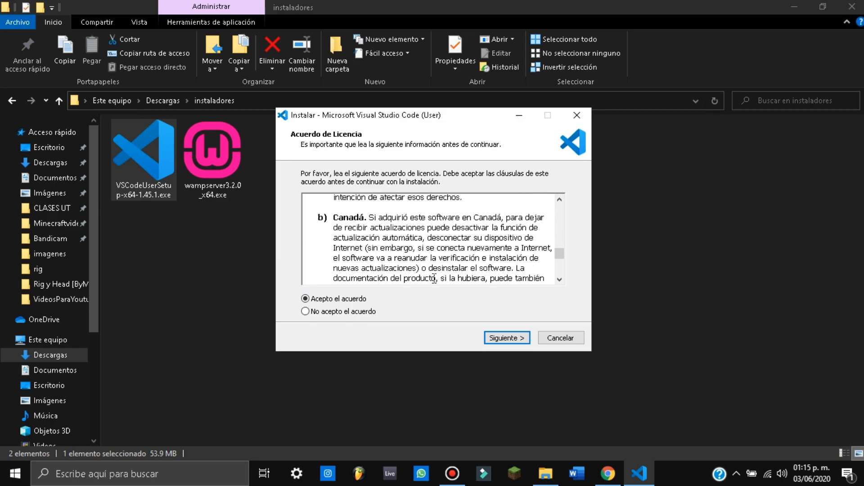
{"action": "left_click", "coordinate": [511, 339]}
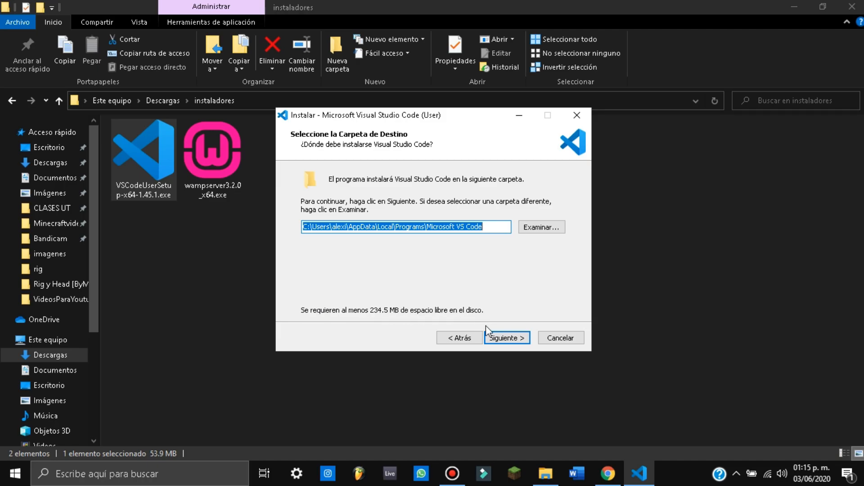
Step: Accept the default destination folder and keep the Start menu folder "Visual Studio Code"
{"action": "left_click", "coordinate": [497, 335]}
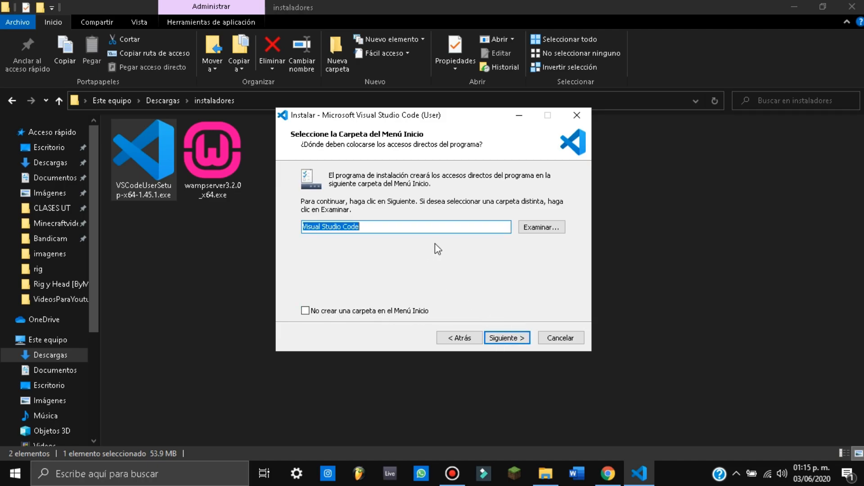
{"action": "left_click", "coordinate": [306, 311]}
{"action": "left_click", "coordinate": [306, 310]}
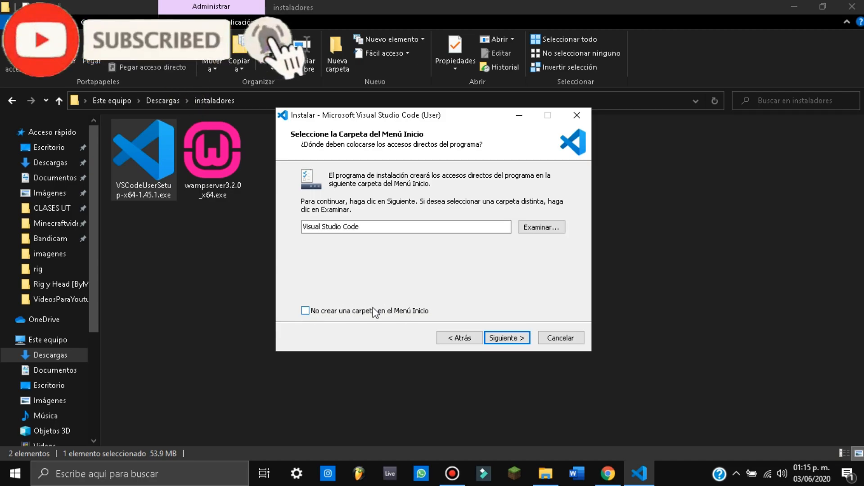
{"action": "left_click", "coordinate": [493, 335]}
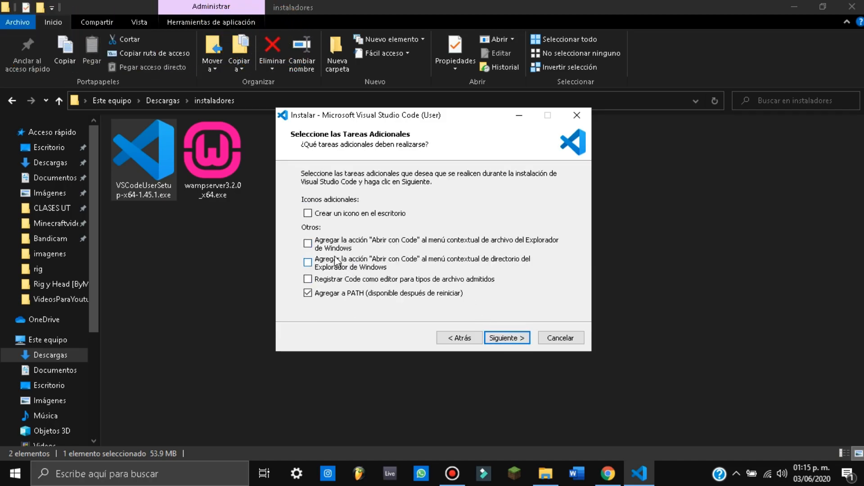
Step: Add the "Abrir con Code" action to the file and directory context menus, and start the installation
{"action": "left_click", "coordinate": [308, 244]}
{"action": "left_click", "coordinate": [307, 263]}
{"action": "left_click", "coordinate": [513, 343]}
{"action": "left_click", "coordinate": [512, 337]}
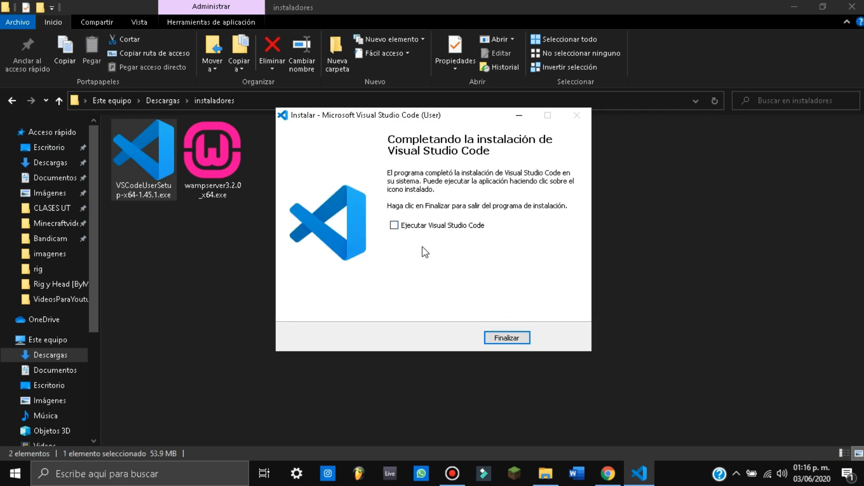
Step: Finish the installer without launching Visual Studio Code, and open it from the Windows search in a maximized window
{"action": "left_click", "coordinate": [506, 338]}
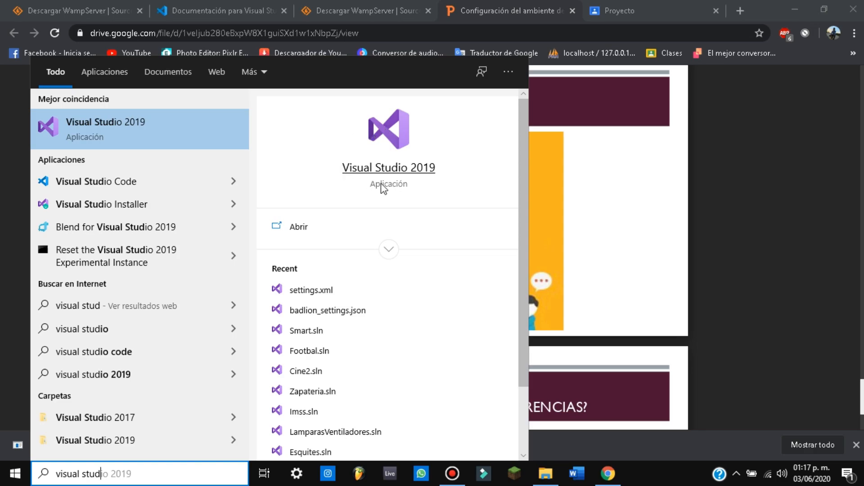
{"action": "type", "text": "i"}
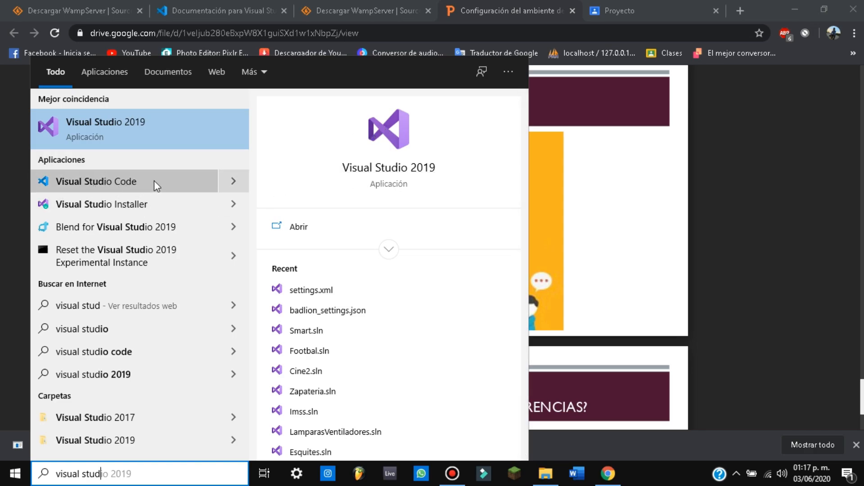
{"action": "type", "text": "o co"}
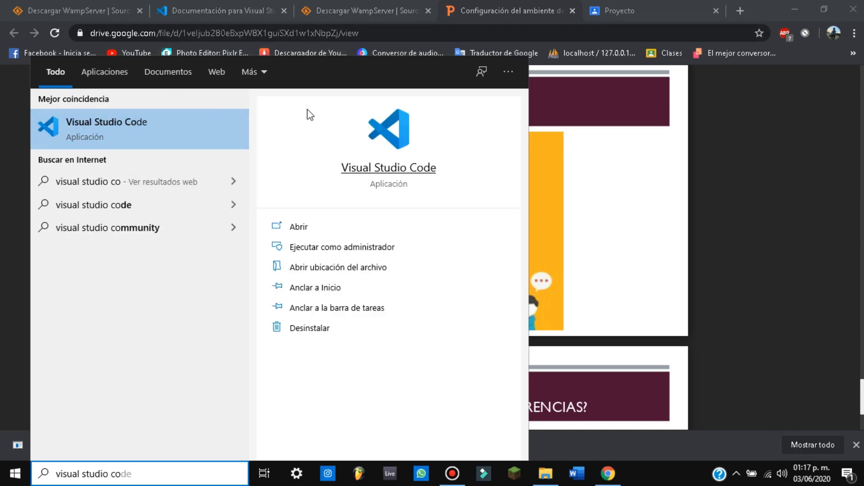
{"action": "left_click", "coordinate": [301, 228]}
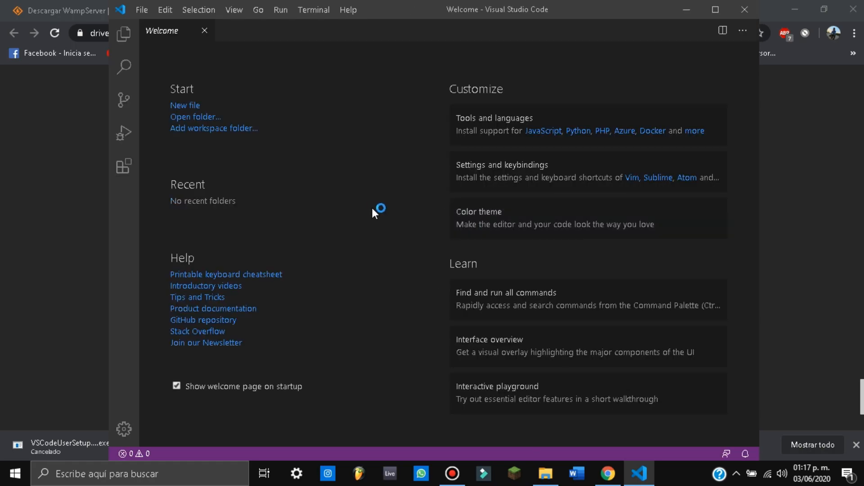
{"action": "left_click", "coordinate": [714, 9]}
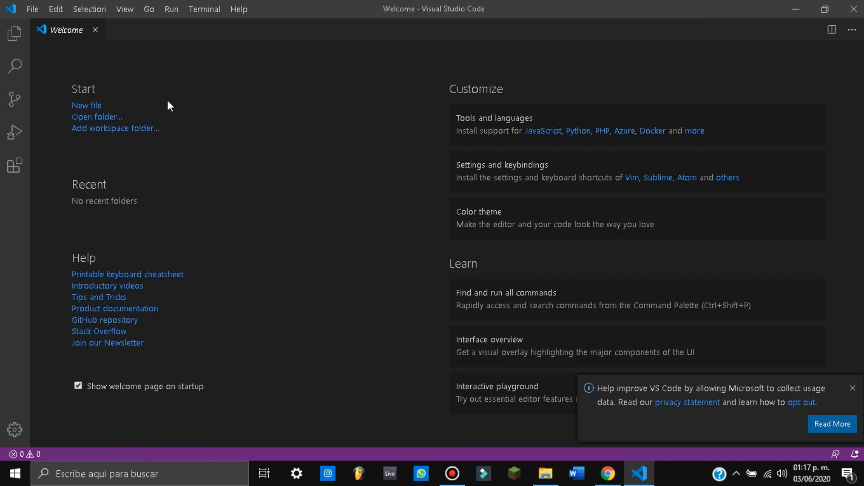
Step: Create a new empty file and look through the Explorer, Search, Source Control, Run and Extensions views
{"action": "left_click", "coordinate": [93, 106]}
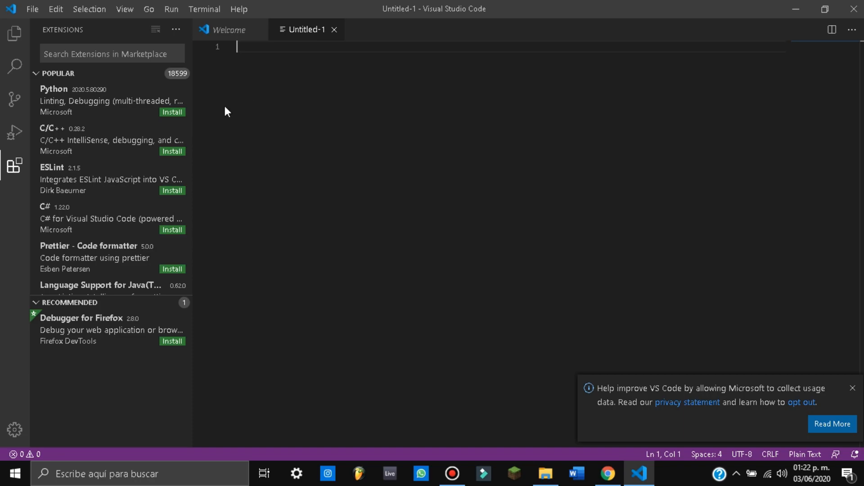
{"action": "left_click", "coordinate": [13, 33]}
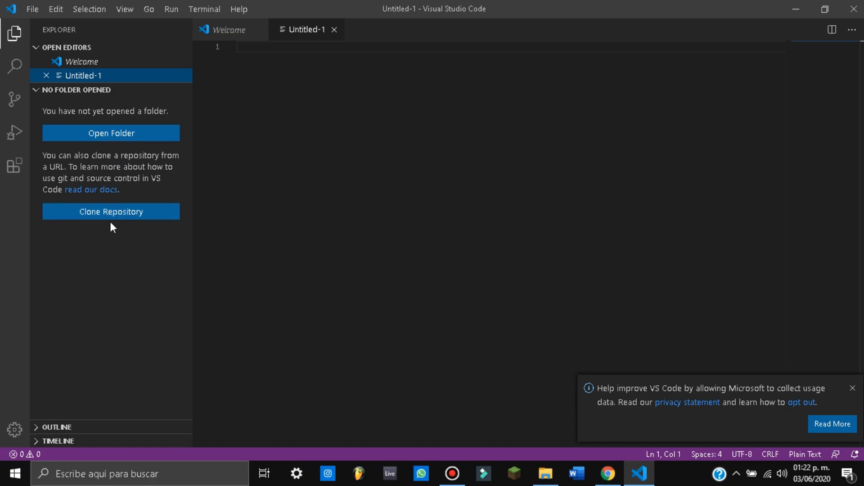
{"action": "left_click", "coordinate": [18, 80]}
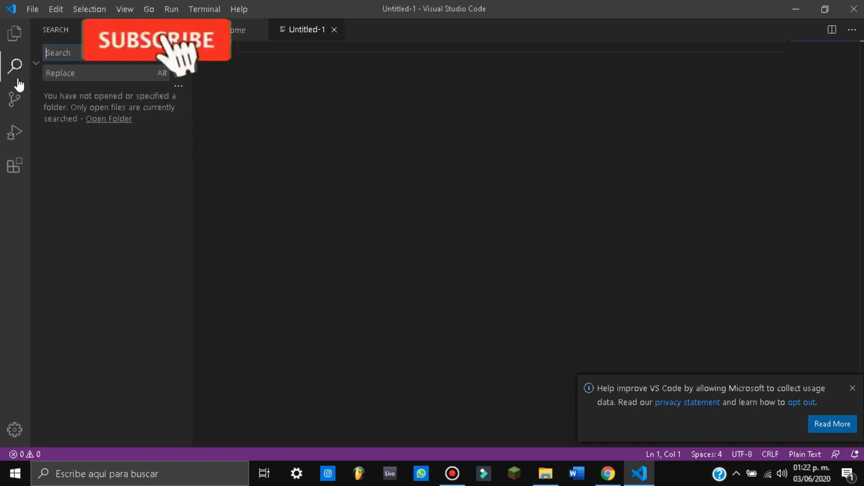
{"action": "left_click", "coordinate": [13, 99]}
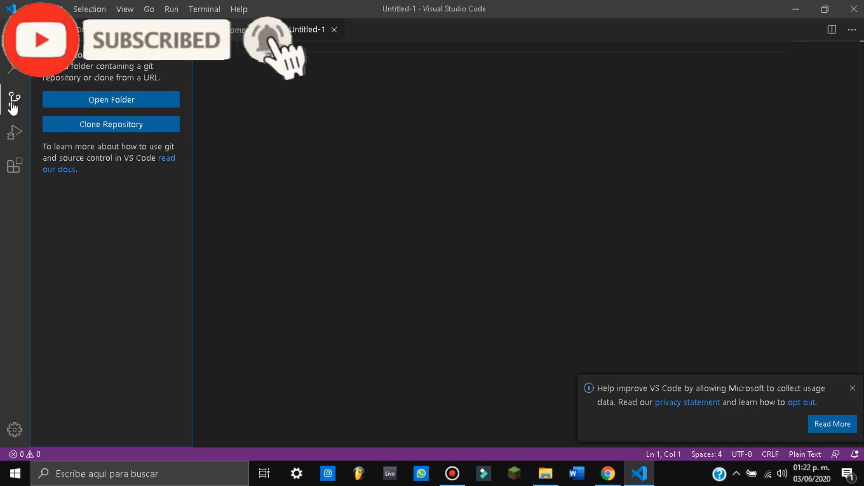
{"action": "left_click", "coordinate": [15, 133]}
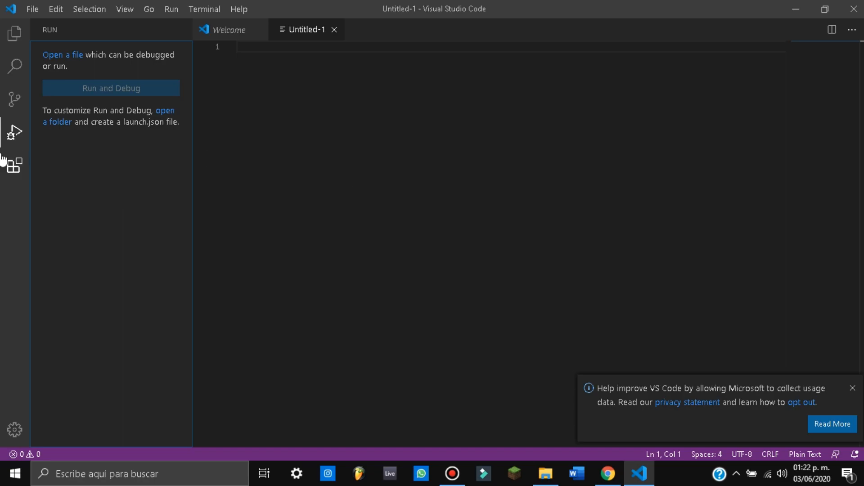
{"action": "left_click", "coordinate": [15, 174]}
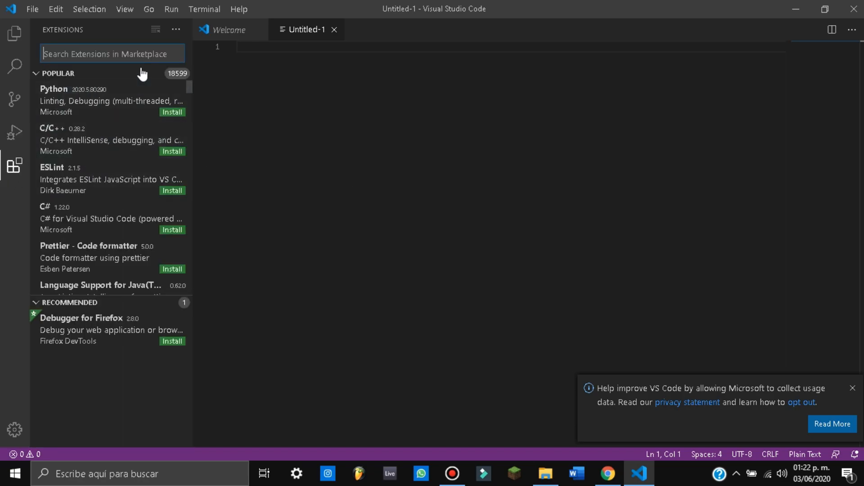
Step: Search the extension marketplace for "php" and browse the listed extensions
{"action": "type", "text": "ht"}
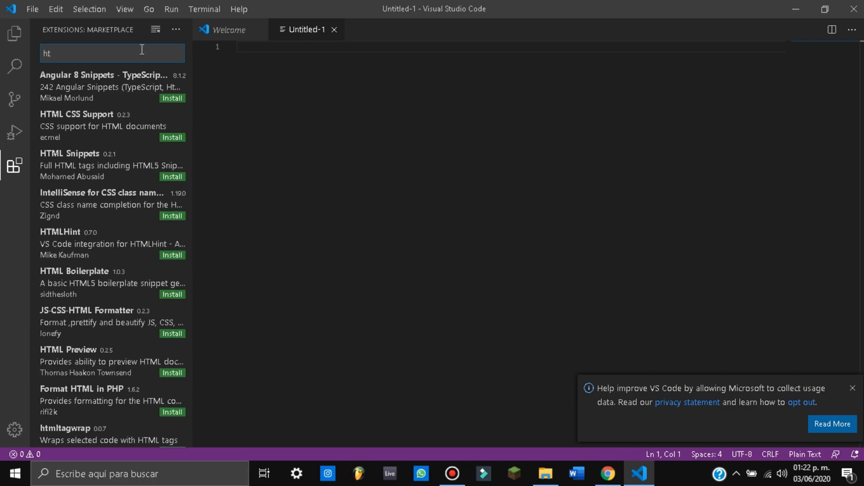
{"action": "key", "text": "BackSpace"}
{"action": "key", "text": "BackSpace"}
{"action": "type", "text": "php"}
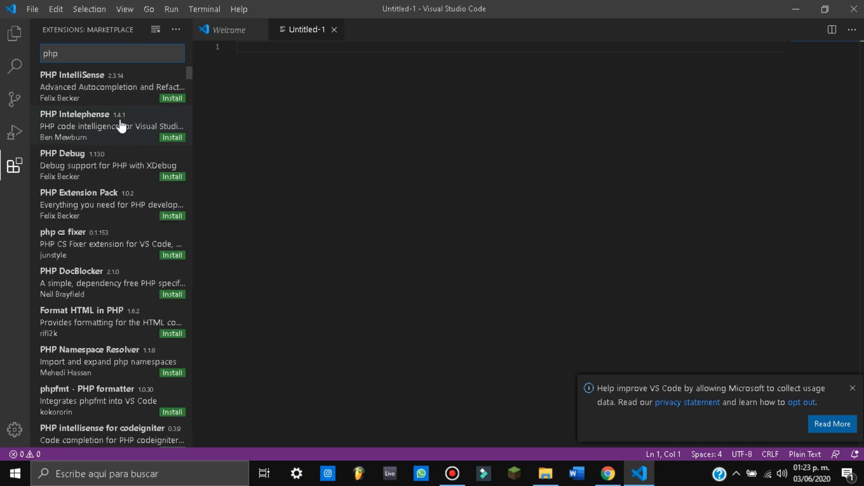
{"action": "scroll", "coordinate": [123, 148], "scroll_direction": "down", "scroll_amount": 1}
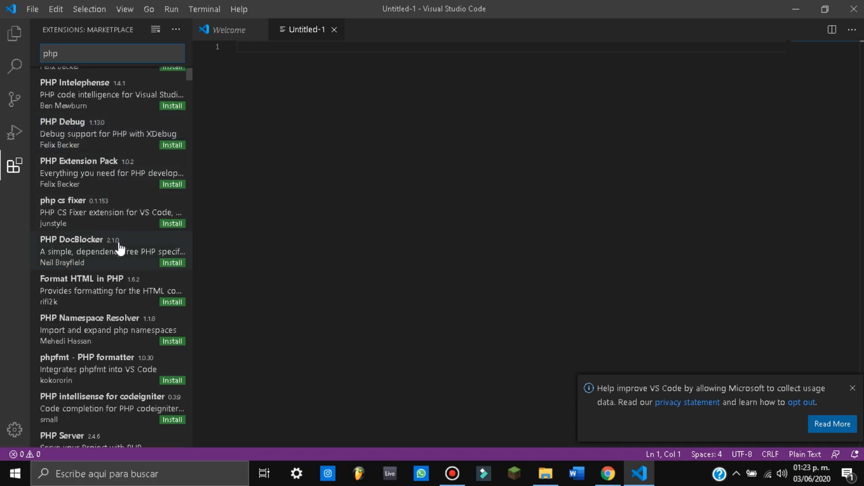
{"action": "scroll", "coordinate": [121, 246], "scroll_direction": "up", "scroll_amount": 1}
Step: Search the extension marketplace for "html" and install the HTML CSS Support extension
{"action": "double_click", "coordinate": [46, 54]}
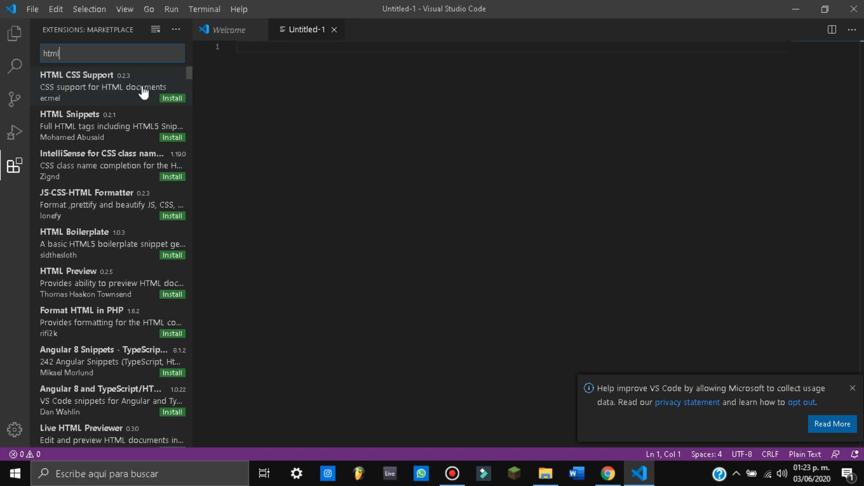
{"action": "left_click", "coordinate": [144, 92]}
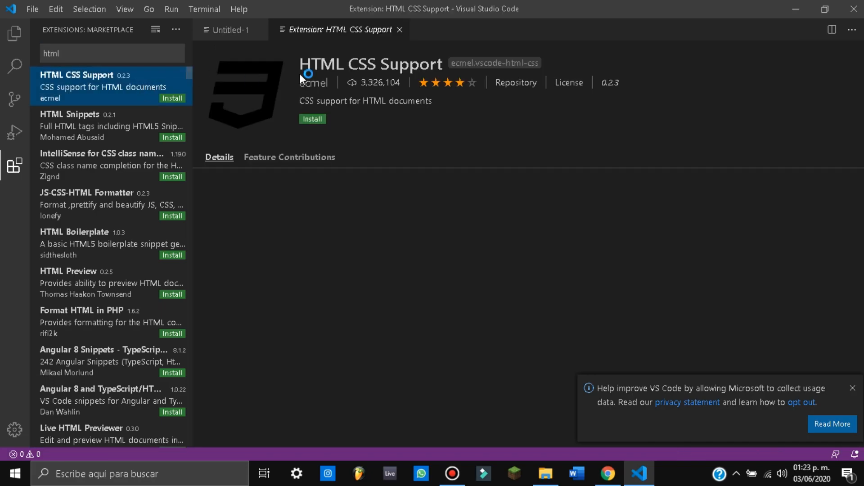
{"action": "left_click", "coordinate": [320, 119]}
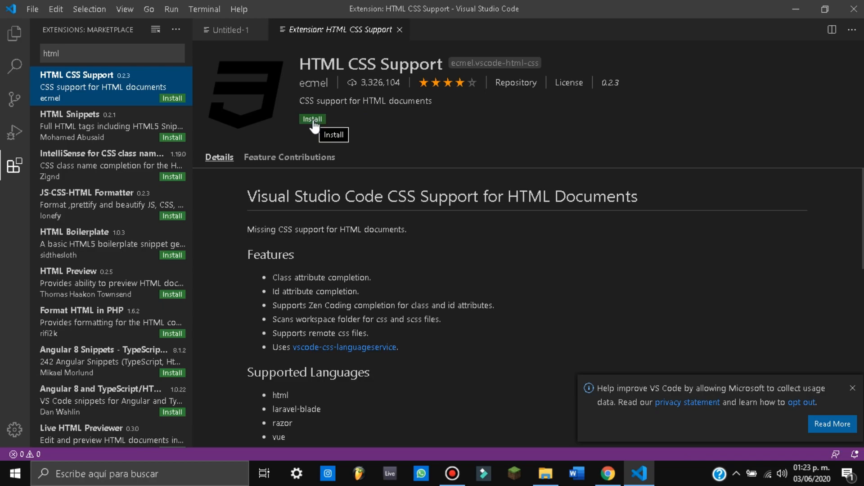
{"action": "left_click", "coordinate": [313, 120]}
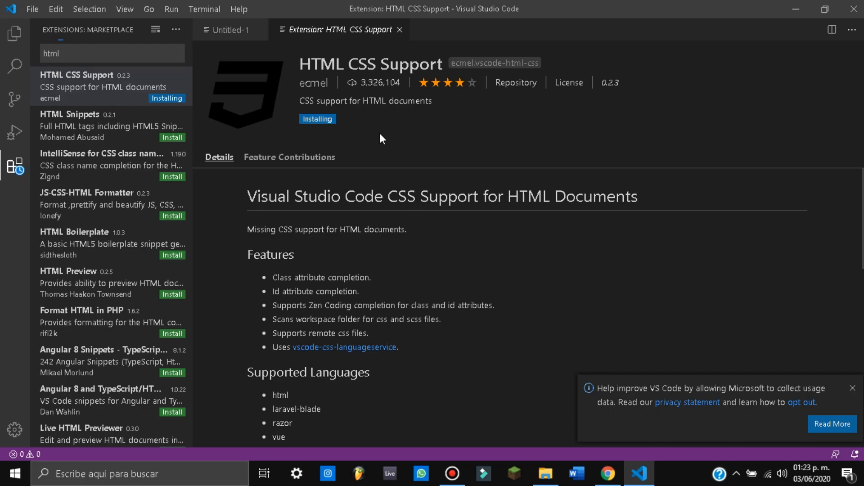
{"action": "scroll", "coordinate": [439, 185], "scroll_direction": "down", "scroll_amount": 5}
{"action": "scroll", "coordinate": [451, 212], "scroll_direction": "up", "scroll_amount": 5}
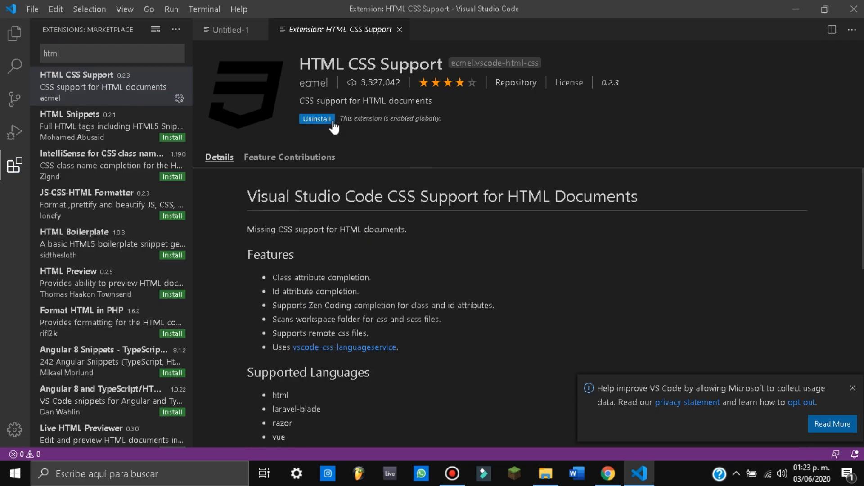
Step: Try entering "ht" in the Untitled-1 file and erase it
{"action": "left_click", "coordinate": [14, 33]}
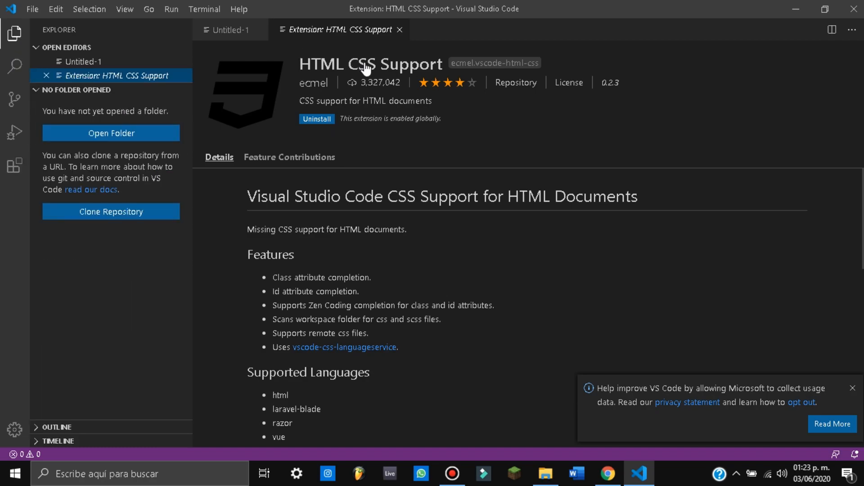
{"action": "left_click", "coordinate": [220, 36]}
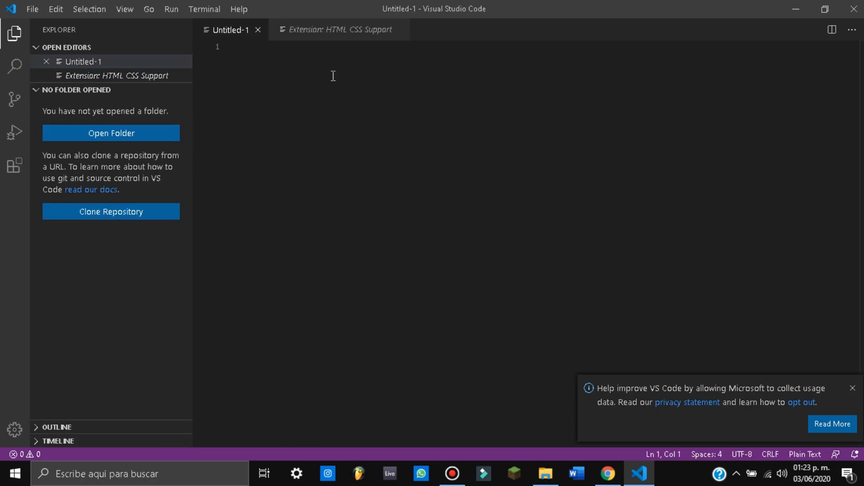
{"action": "type", "text": "ht"}
{"action": "key", "text": "BackSpace"}
{"action": "key", "text": "BackSpace"}
Step: Replace the marketplace search with "php" and look over the available PHP extensions
{"action": "left_click", "coordinate": [331, 32]}
{"action": "left_click", "coordinate": [14, 166]}
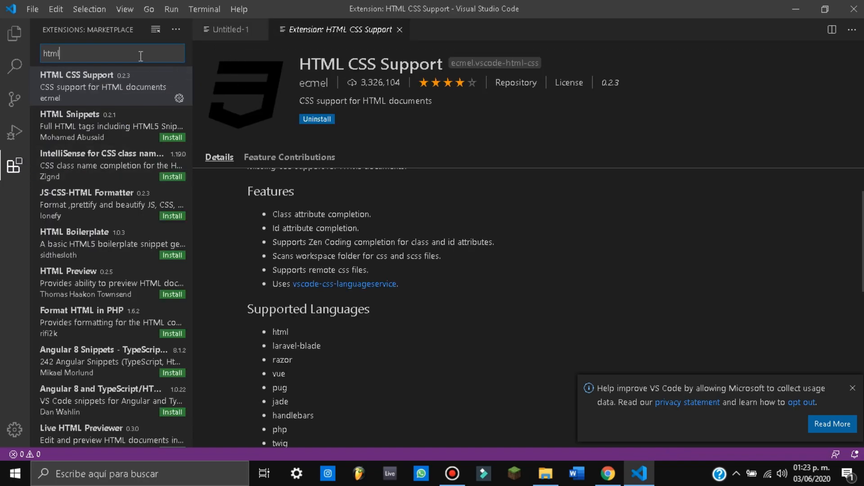
{"action": "key", "text": "BackSpace"}
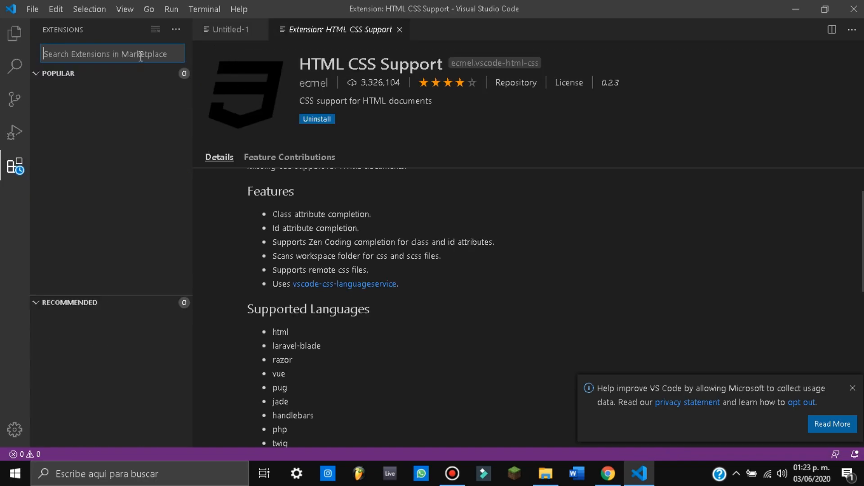
{"action": "type", "text": "php"}
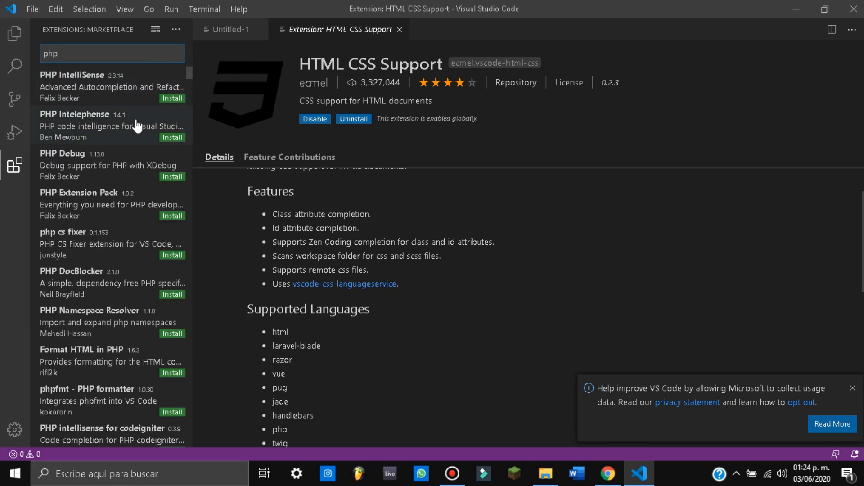
{"action": "scroll", "coordinate": [109, 246], "scroll_direction": "down", "scroll_amount": 1}
{"action": "scroll", "coordinate": [109, 234], "scroll_direction": "down", "scroll_amount": 2}
{"action": "scroll", "coordinate": [110, 221], "scroll_direction": "up", "scroll_amount": 3}
{"action": "scroll", "coordinate": [112, 219], "scroll_direction": "down", "scroll_amount": 6}
{"action": "scroll", "coordinate": [116, 219], "scroll_direction": "up", "scroll_amount": 5}
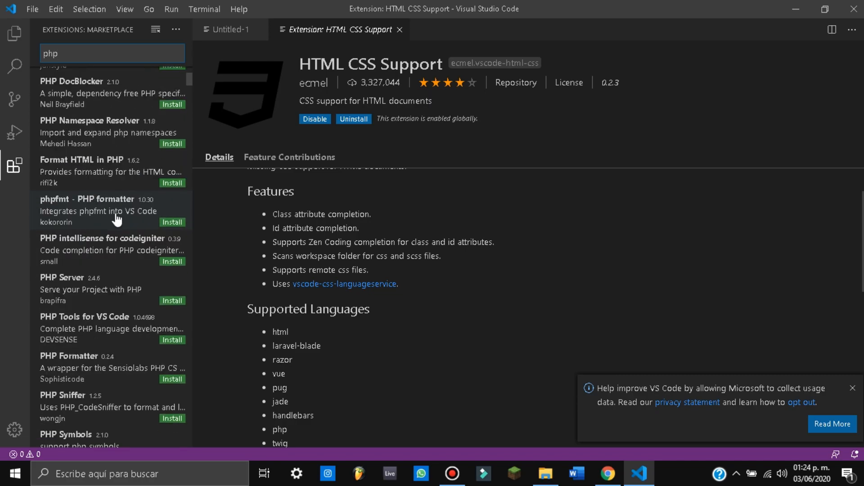
Step: Search the extension marketplace for "boo" and install the Bookmarks extension
{"action": "key", "text": "BackSpace"}
{"action": "key", "text": "BackSpace"}
{"action": "key", "text": "BackSpace"}
{"action": "type", "text": "boo"}
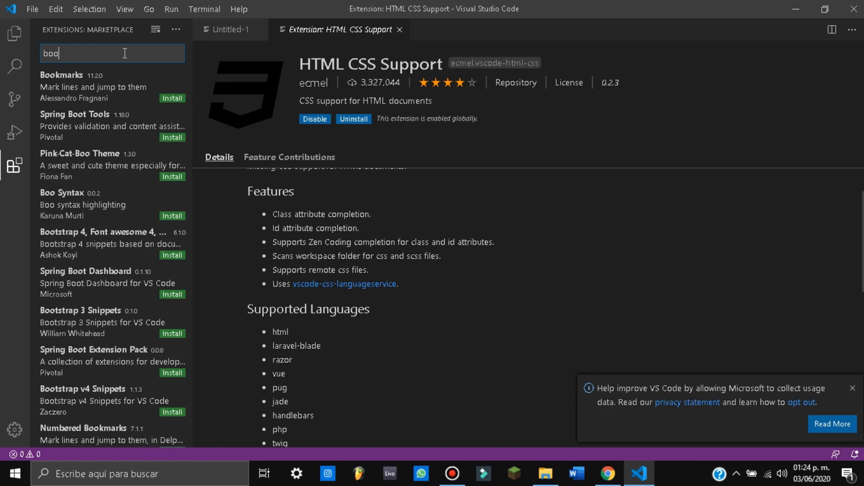
{"action": "left_click", "coordinate": [108, 90]}
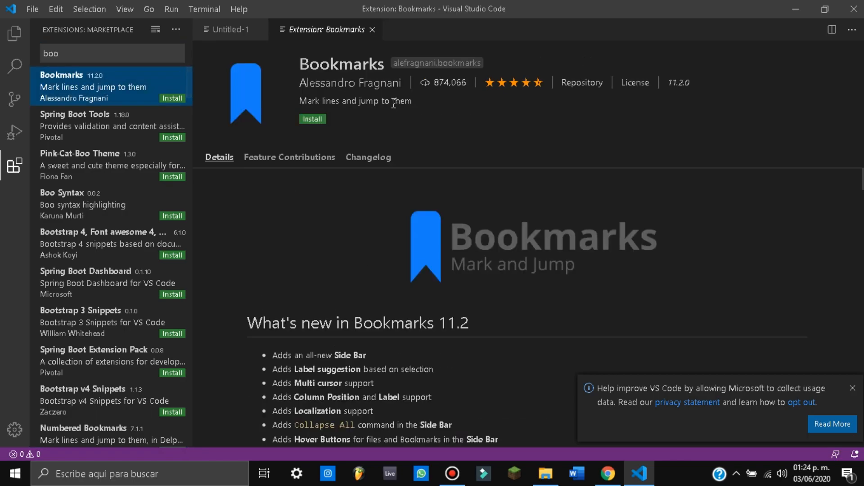
{"action": "left_click", "coordinate": [312, 120]}
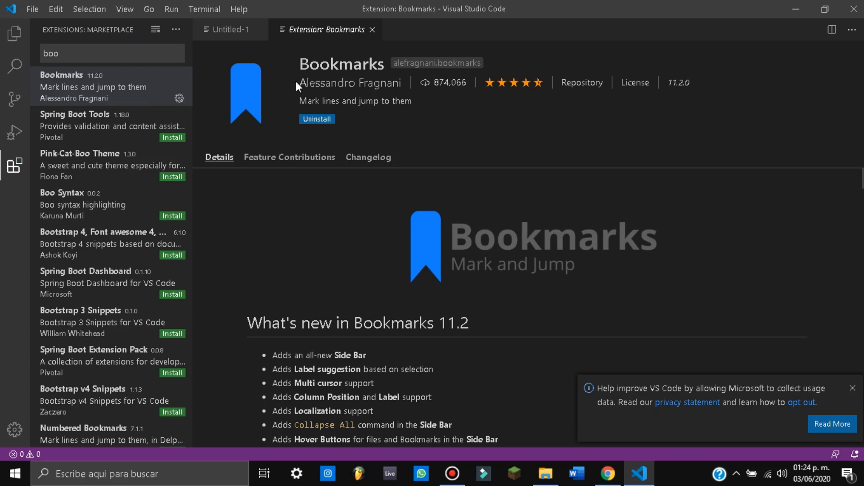
Step: Close the Bookmarks extension page, its What's New page and the Untitled-1 file, and exit Visual Studio Code
{"action": "left_click", "coordinate": [241, 36]}
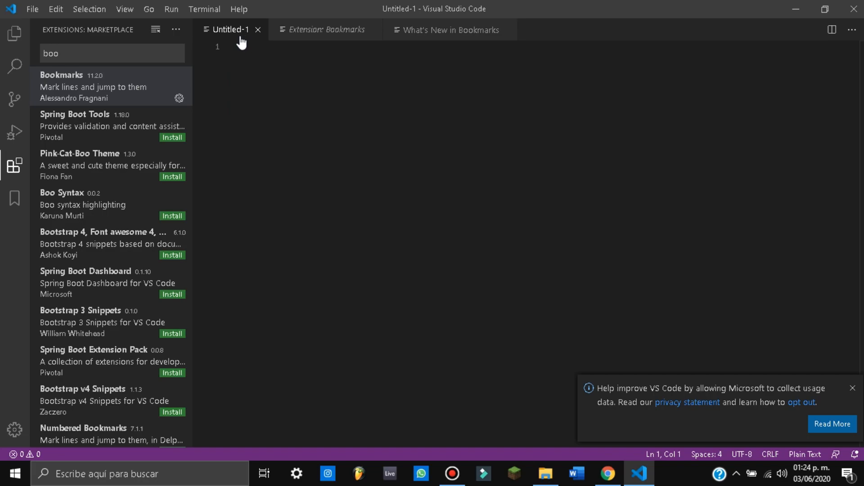
{"action": "left_click", "coordinate": [415, 31]}
{"action": "left_click", "coordinate": [311, 32]}
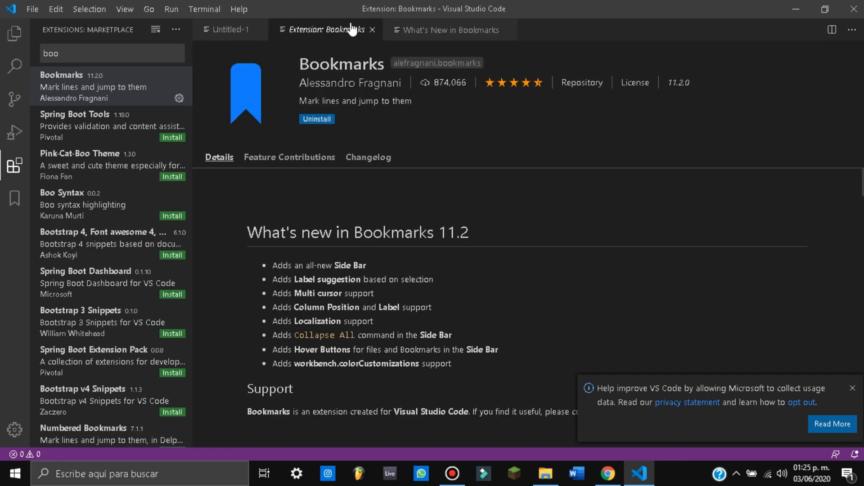
{"action": "left_click", "coordinate": [408, 29]}
{"action": "left_click", "coordinate": [373, 30]}
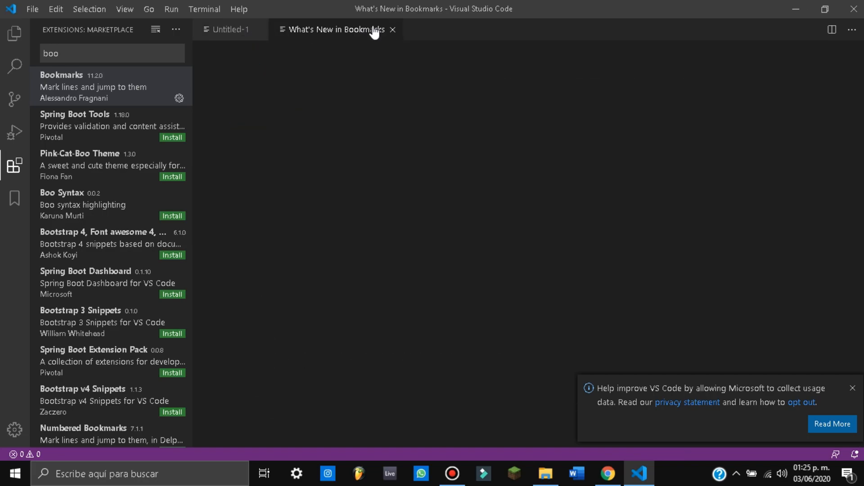
{"action": "left_click", "coordinate": [394, 30]}
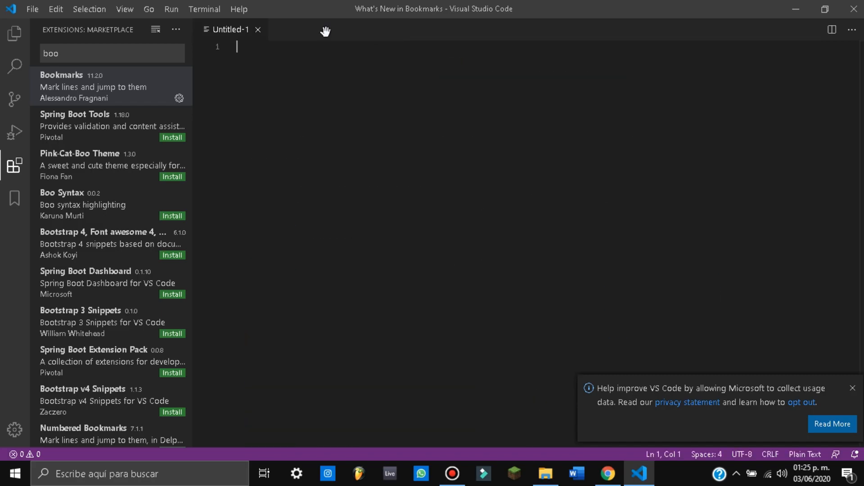
{"action": "left_click", "coordinate": [258, 29]}
{"action": "left_click", "coordinate": [853, 6]}
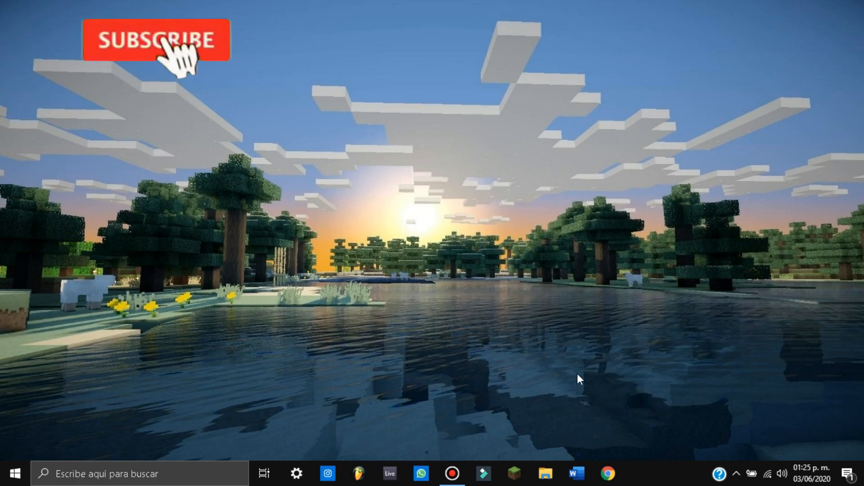
{"action": "left_click", "coordinate": [737, 475]}
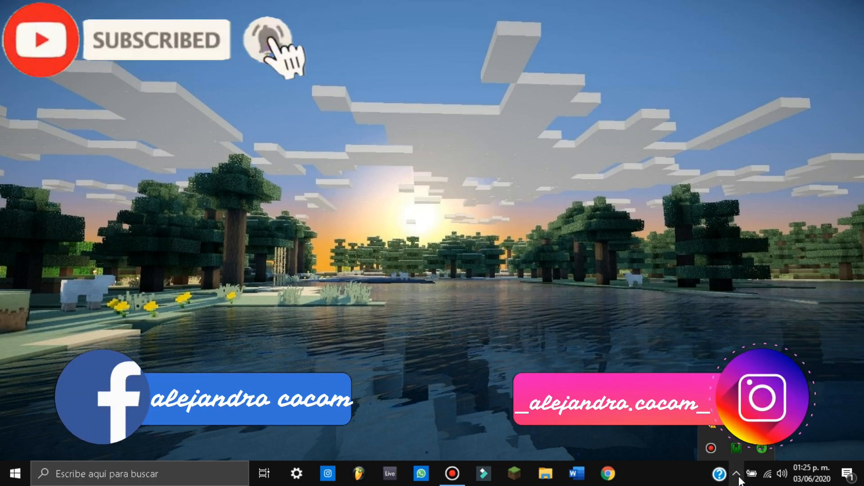